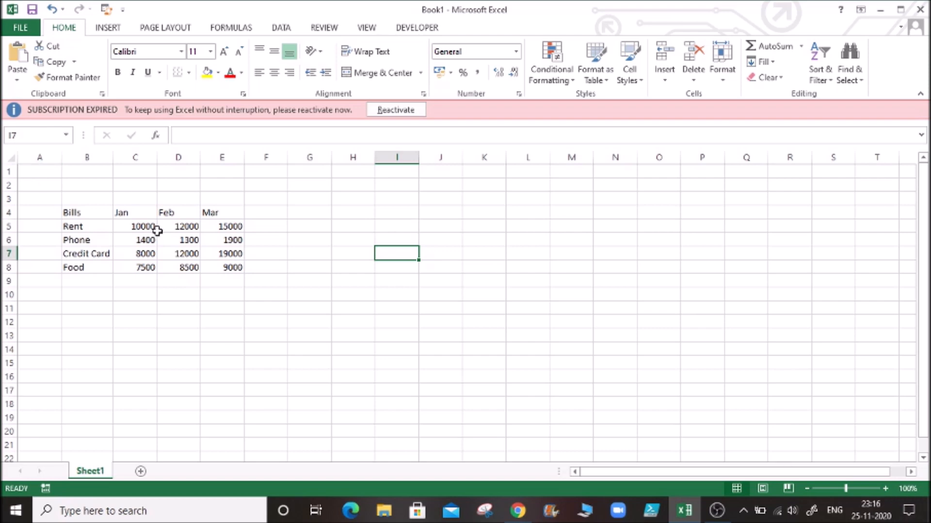
Enlarge the worksheet view to 170%.
{"action": "left_click", "coordinate": [885, 489]}
{"action": "left_click", "coordinate": [886, 489]}
{"action": "left_click", "coordinate": [886, 489]}
{"action": "left_click", "coordinate": [886, 489]}
{"action": "left_click", "coordinate": [886, 489]}
{"action": "left_click", "coordinate": [886, 488]}
{"action": "left_click", "coordinate": [885, 489]}
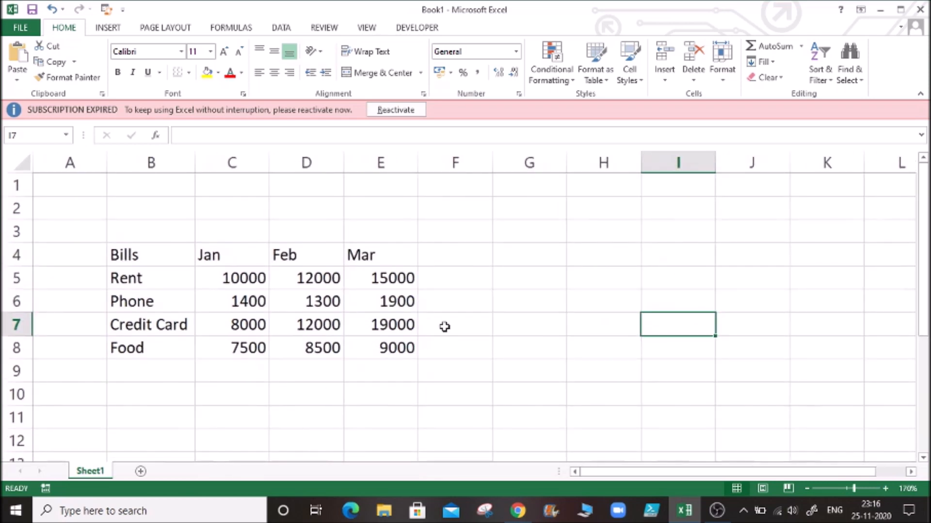
Select the empty cells G4, C2, F5 and F4 one after another to check their cell addresses.
{"action": "left_click", "coordinate": [542, 259]}
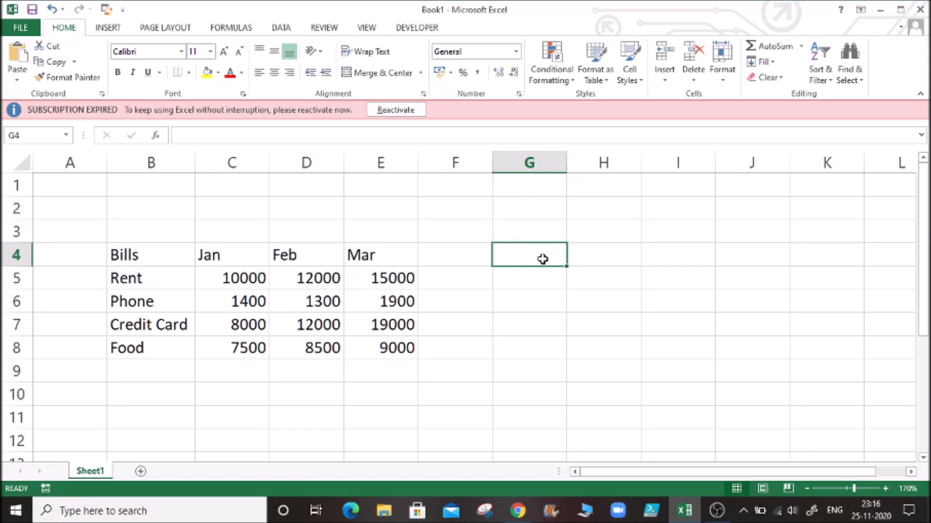
{"action": "left_click", "coordinate": [221, 217]}
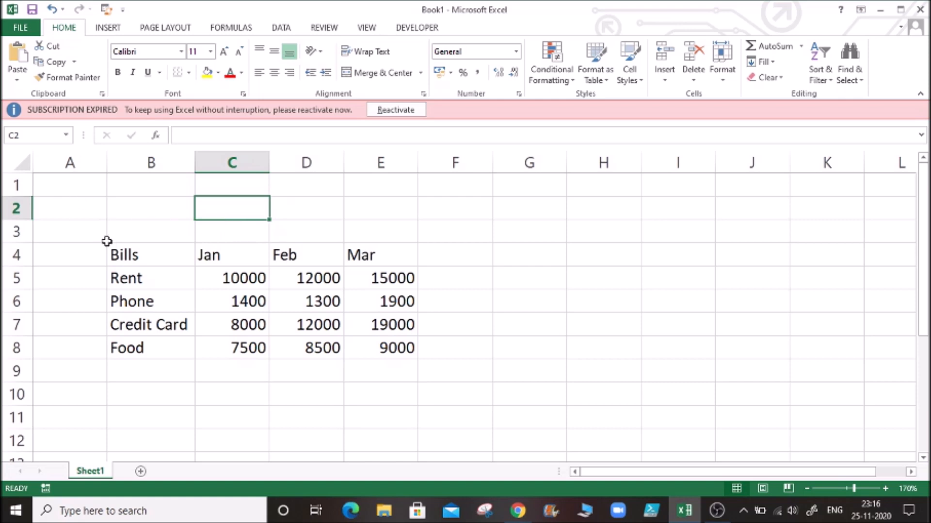
{"action": "left_click", "coordinate": [426, 274]}
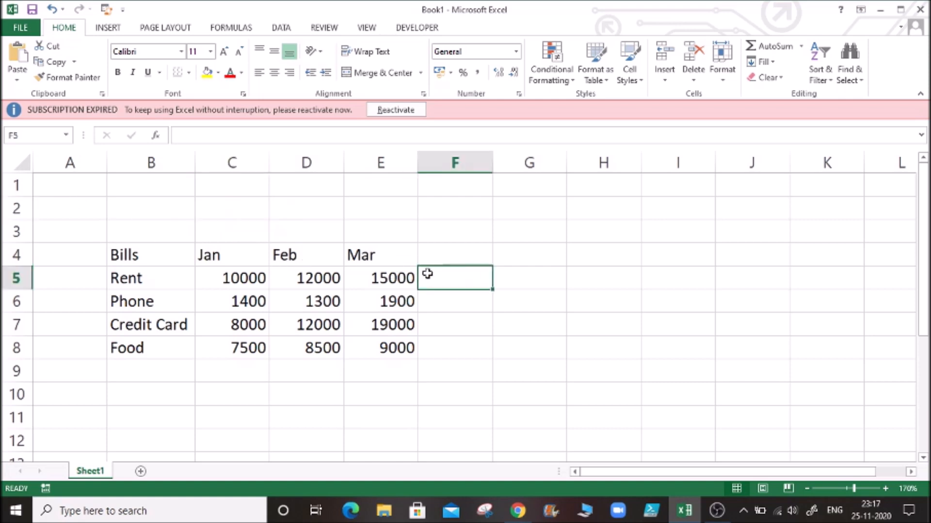
{"action": "left_click", "coordinate": [439, 248]}
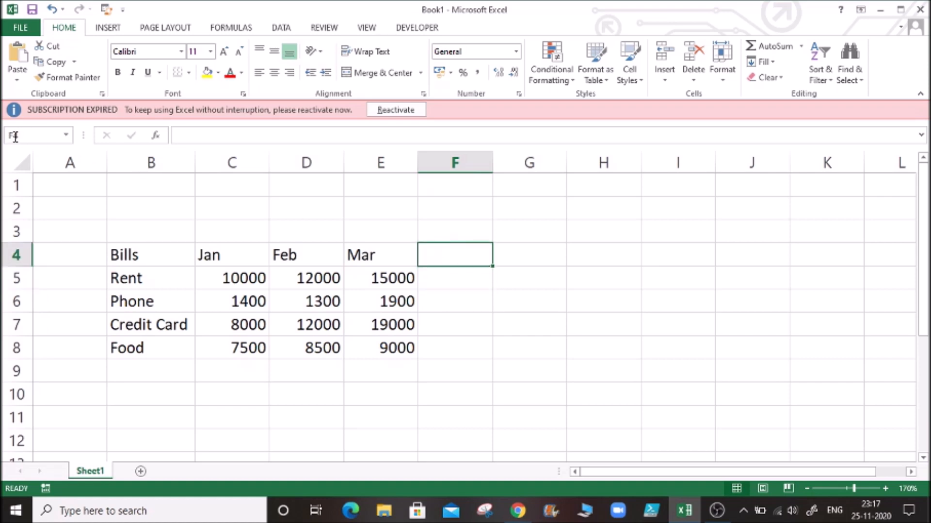
Select the whole of column F, the whole of row 4, and the individual cells F4 and G8.
{"action": "left_click", "coordinate": [445, 158]}
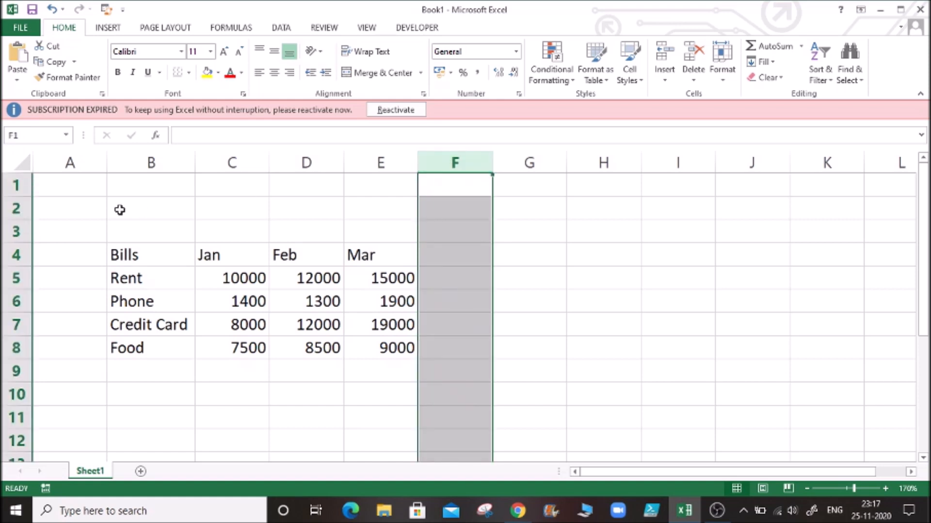
{"action": "left_click", "coordinate": [13, 255]}
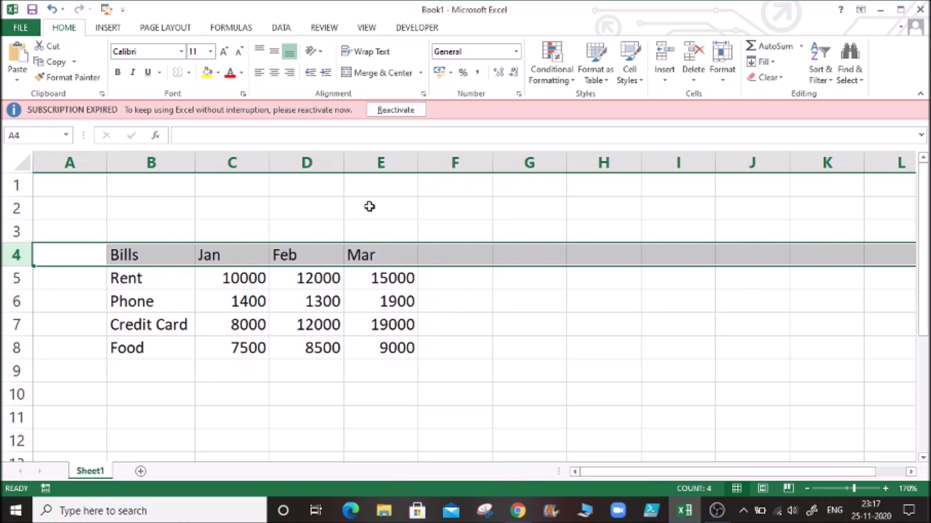
{"action": "left_click", "coordinate": [443, 256]}
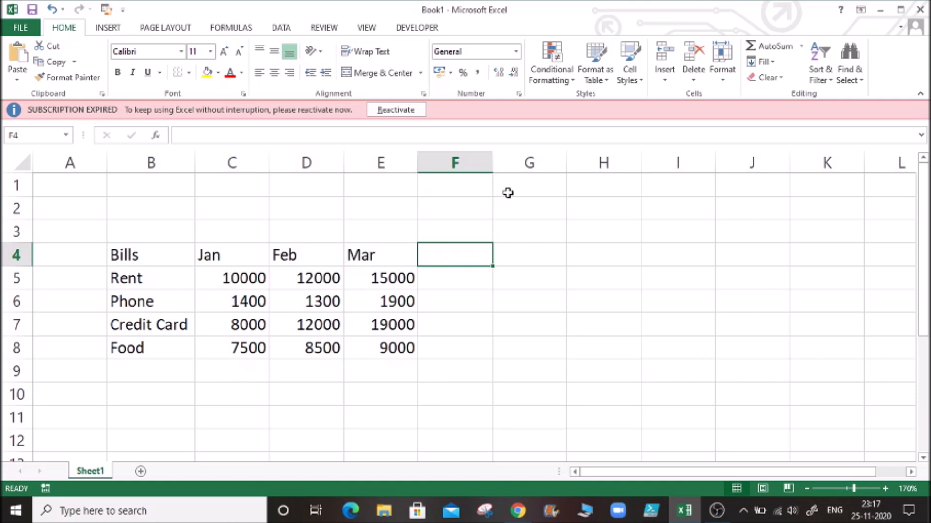
{"action": "left_click", "coordinate": [527, 346]}
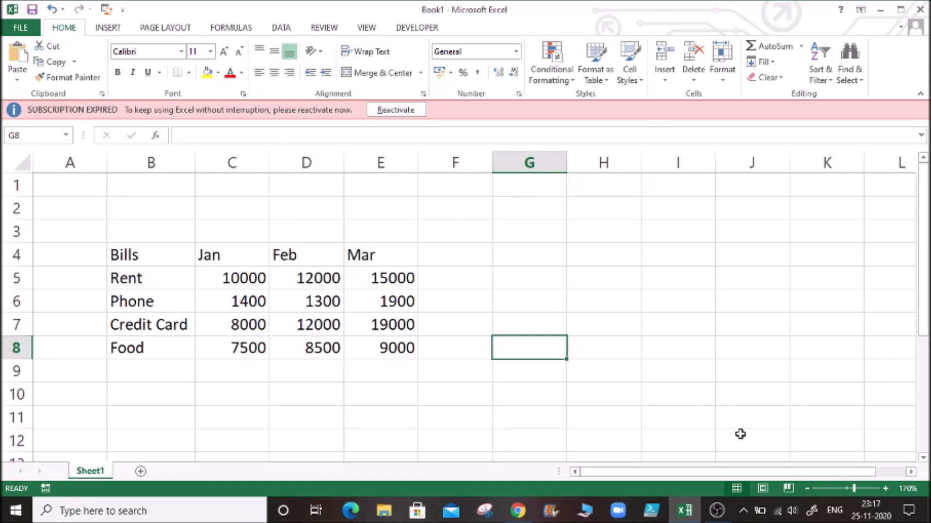
{"action": "left_click_drag", "start_coordinate": [717, 478], "coordinate": [688, 477]}
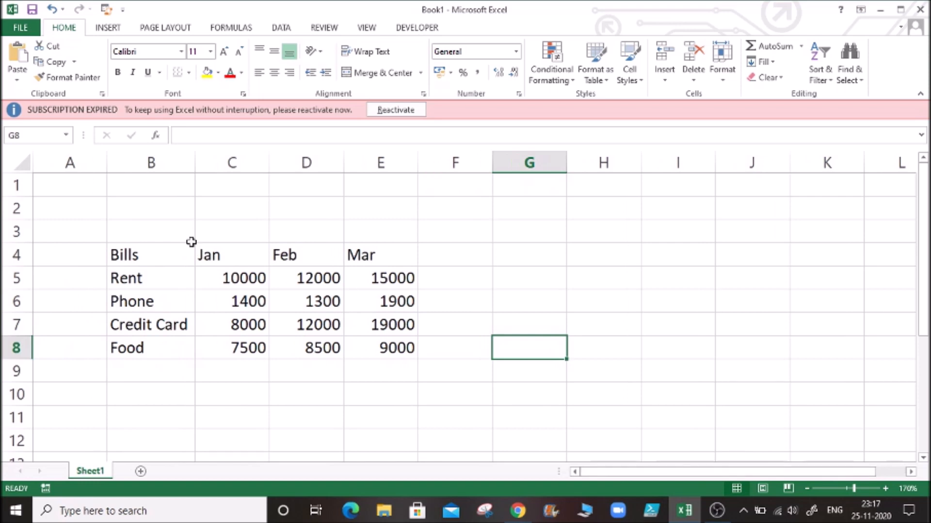
Go directly to cell AW10 by its address and return to cell A1.
{"action": "left_click", "coordinate": [45, 136]}
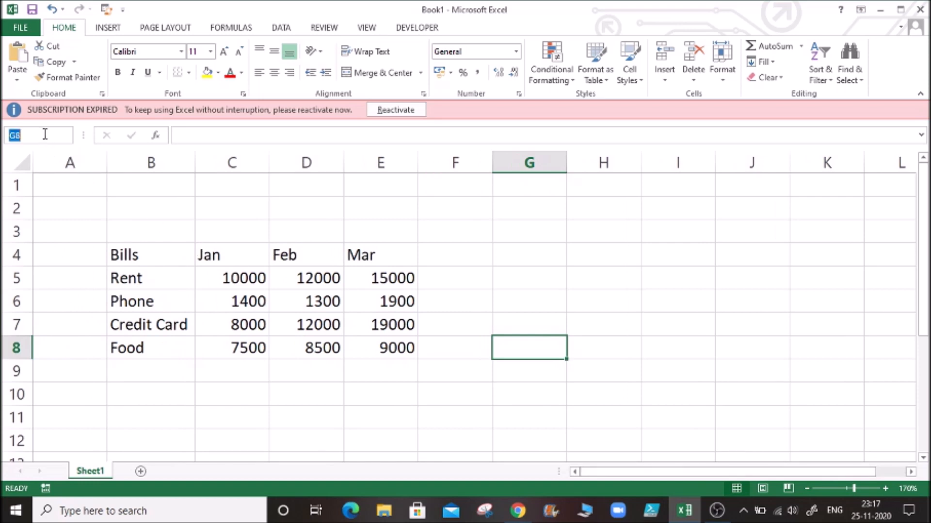
{"action": "type", "text": "AW10"}
{"action": "key", "text": "Return"}
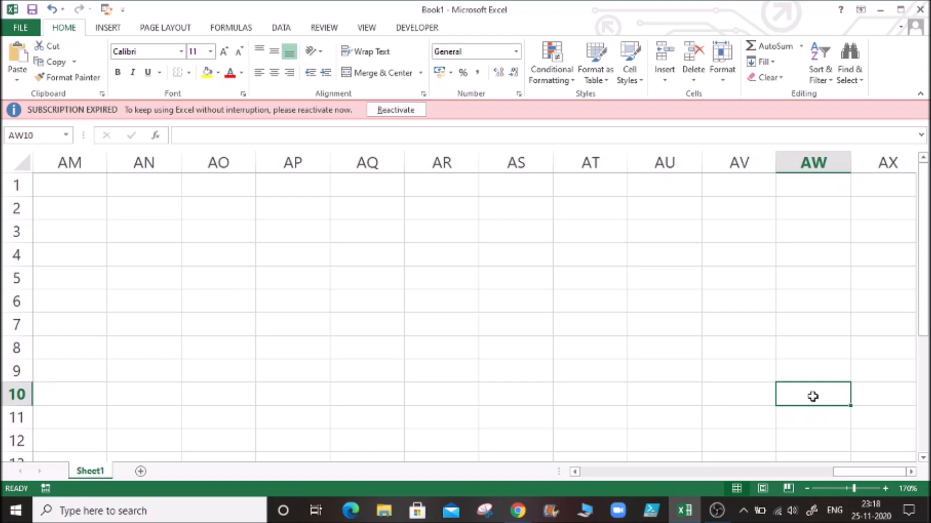
{"action": "key", "text": "ctrl+Home"}
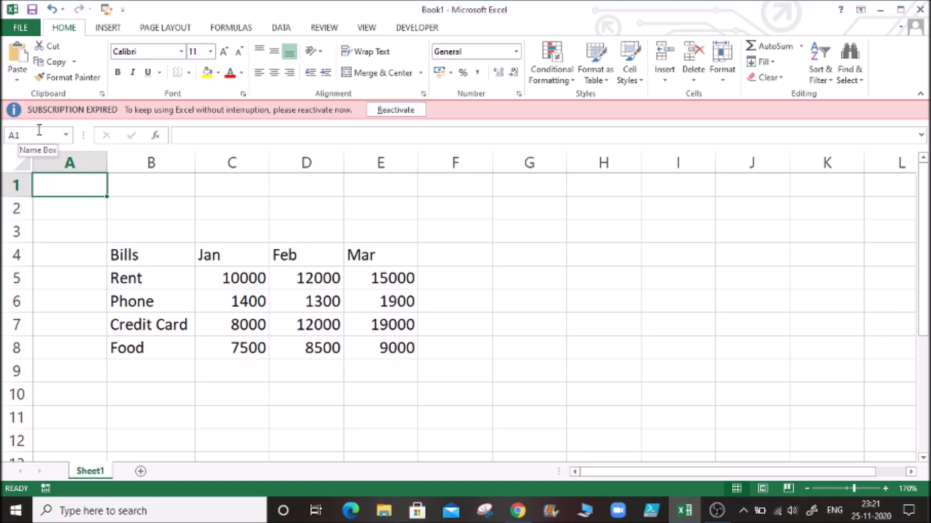
Select the cells of the Rent row one at a time, ending on the empty cell F5.
{"action": "left_click", "coordinate": [478, 282]}
{"action": "left_click_drag", "start_coordinate": [241, 276], "coordinate": [308, 278]}
{"action": "left_click", "coordinate": [311, 281]}
{"action": "left_click", "coordinate": [382, 279]}
{"action": "left_click", "coordinate": [456, 280]}
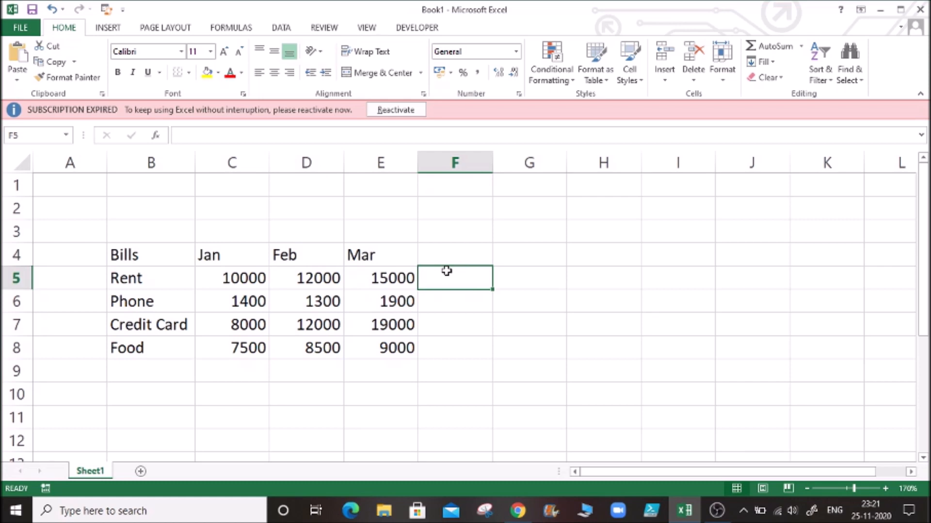
Select the Rent amounts C5:E5 as a range, then the full block of amounts C5:E8, and deselect them.
{"action": "left_click_drag", "start_coordinate": [242, 277], "coordinate": [379, 280]}
{"action": "left_click", "coordinate": [465, 357]}
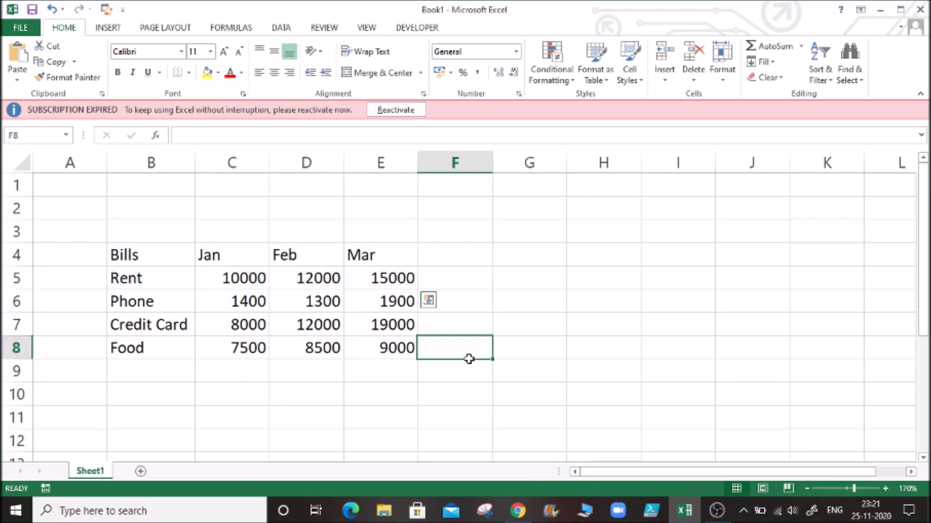
{"action": "left_click_drag", "start_coordinate": [260, 277], "coordinate": [383, 348]}
{"action": "left_click", "coordinate": [452, 353]}
{"action": "left_click_drag", "start_coordinate": [235, 277], "coordinate": [368, 342]}
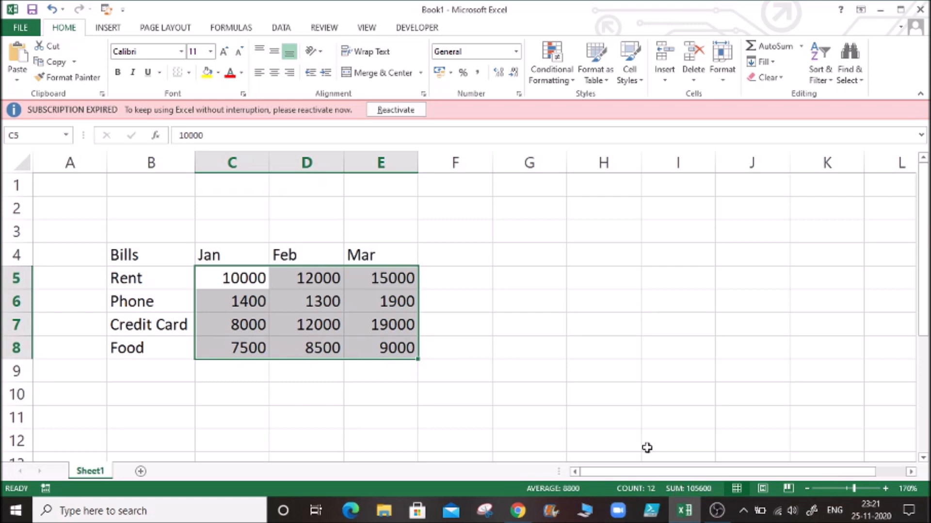
{"action": "left_click", "coordinate": [447, 340]}
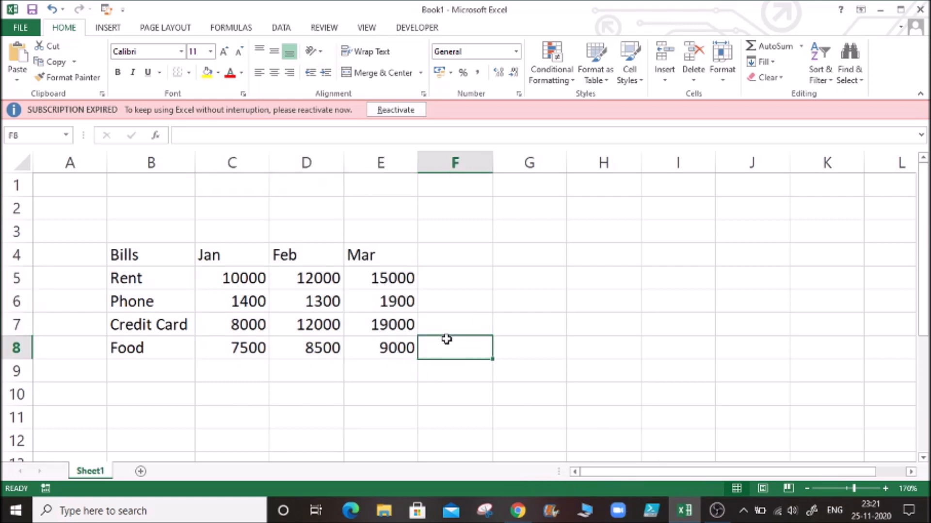
Select the non-adjacent cells D5, D7 and E6 together.
{"action": "left_click", "coordinate": [310, 281]}
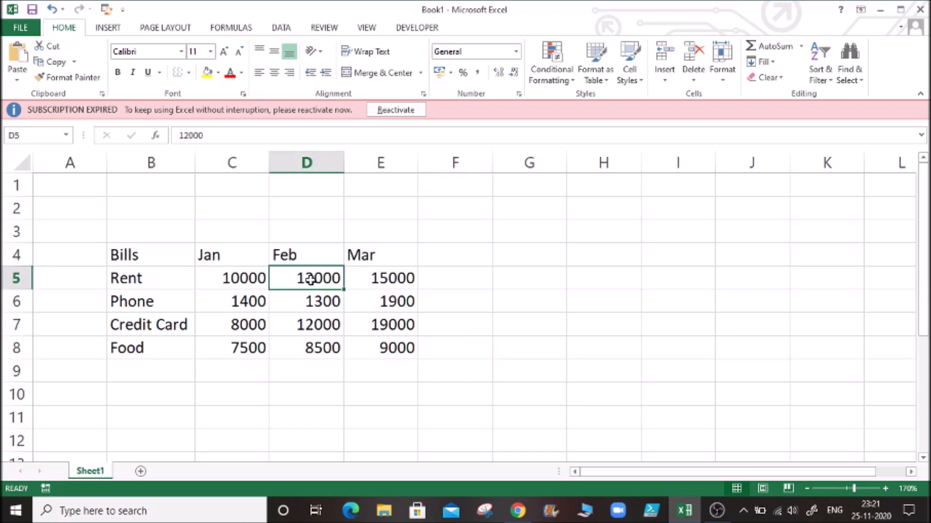
{"action": "left_click", "coordinate": [311, 324], "text": "ctrl"}
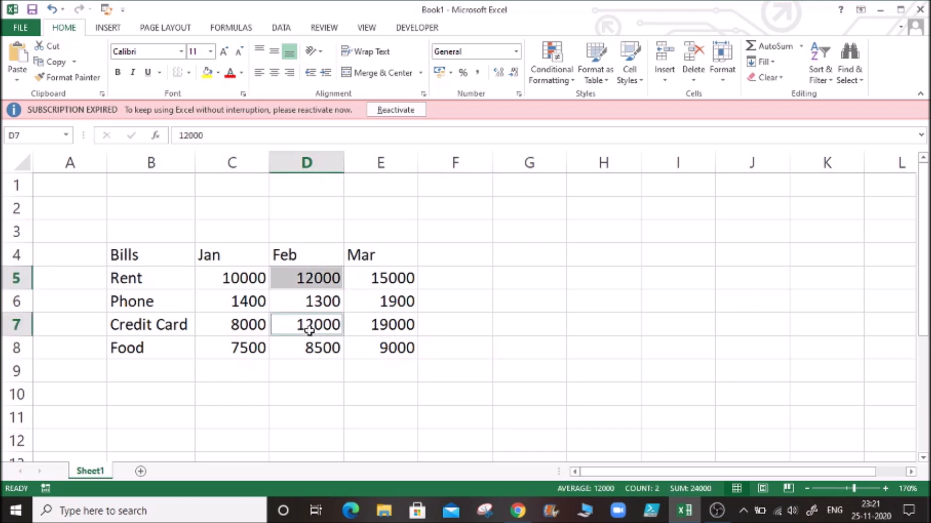
{"action": "left_click", "coordinate": [385, 301], "text": "ctrl"}
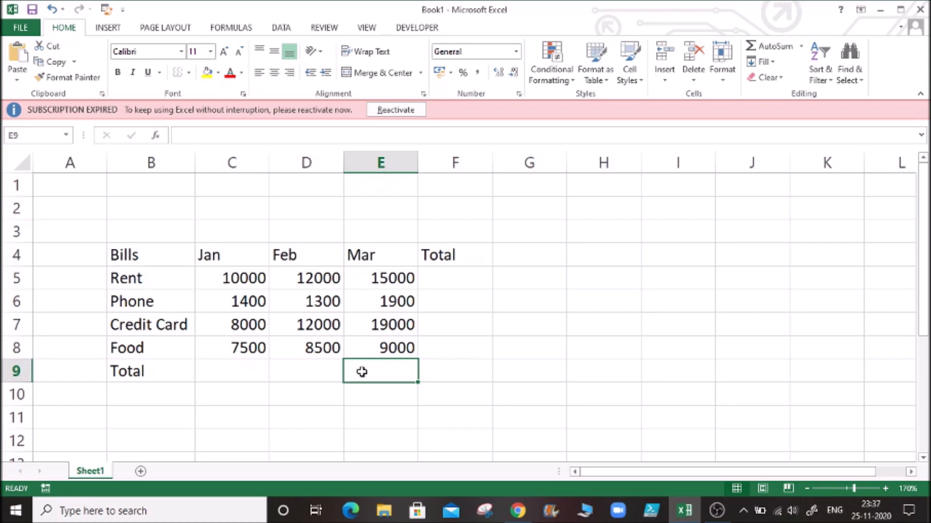
Make the header cells from Bills to Mar (B4:E4) bold.
{"action": "left_click", "coordinate": [139, 254]}
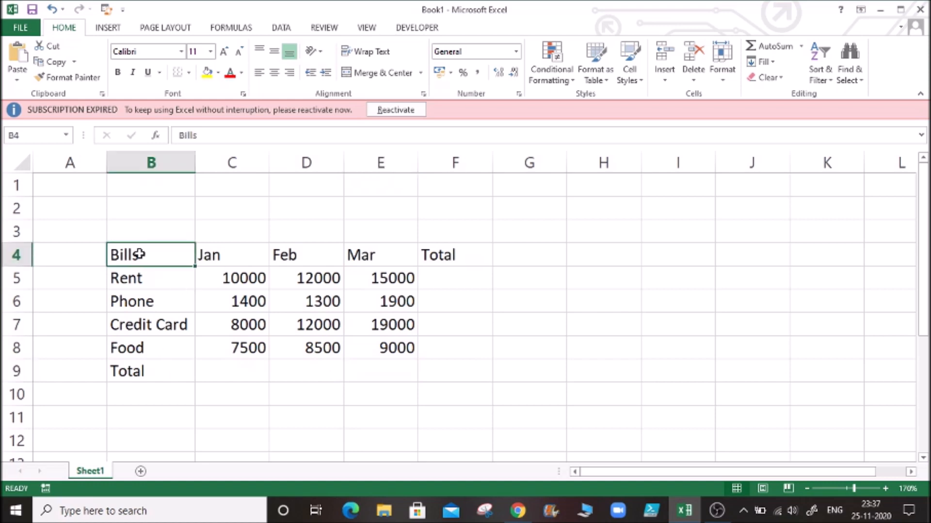
{"action": "key", "text": "shift+Right"}
{"action": "key", "text": "shift+Right"}
{"action": "key", "text": "shift+Right"}
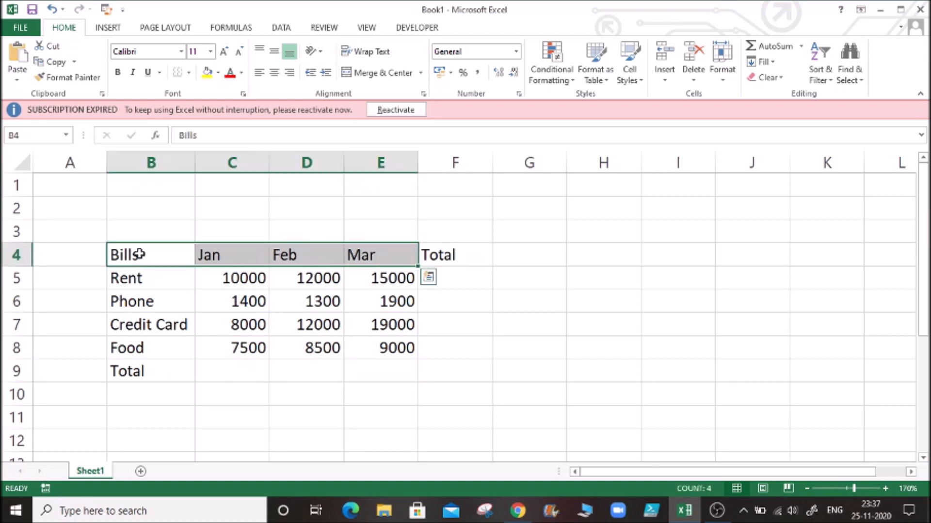
{"action": "key", "text": "Left"}
{"action": "key", "text": "Right"}
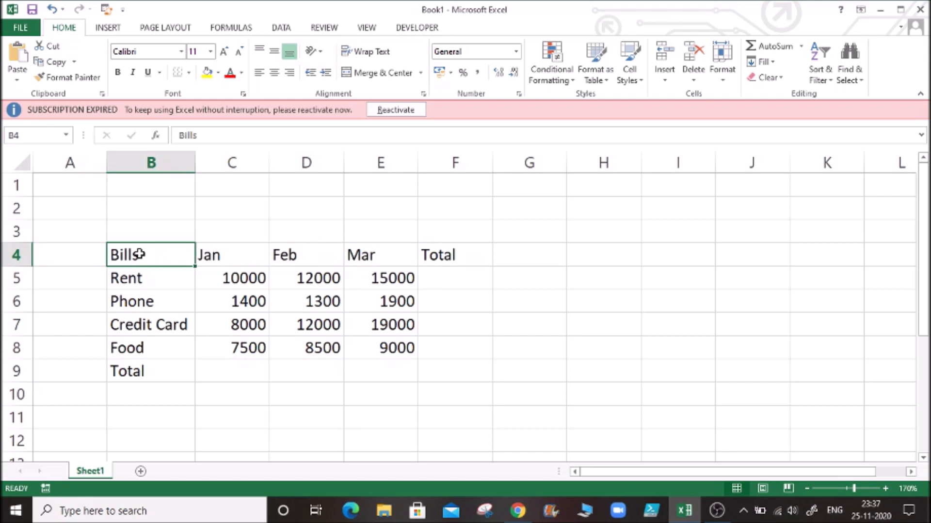
{"action": "key", "text": "shift+Right"}
{"action": "key", "text": "shift+Right"}
{"action": "key", "text": "shift+Right"}
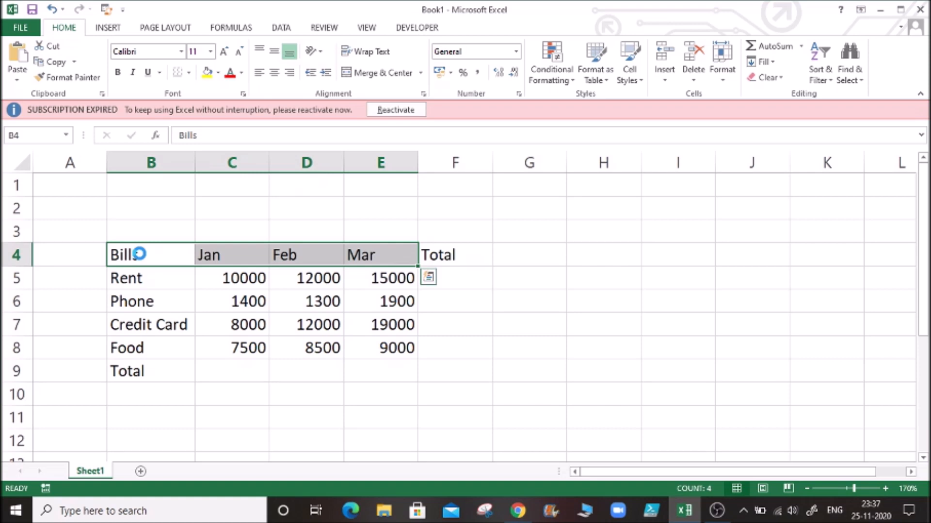
{"action": "key", "text": "ctrl+b"}
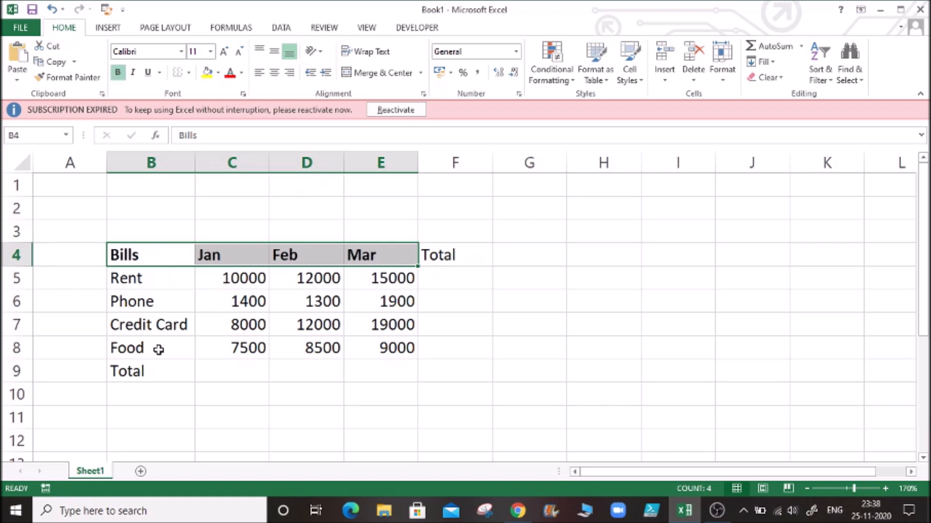
Fill the two Total label cells, B9 and F4, with yellow.
{"action": "left_click", "coordinate": [148, 372]}
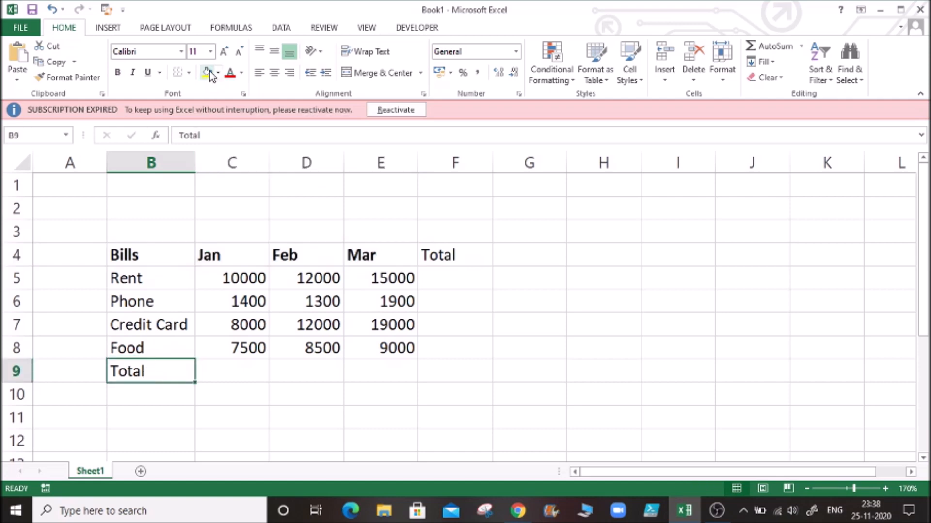
{"action": "left_click", "coordinate": [439, 252]}
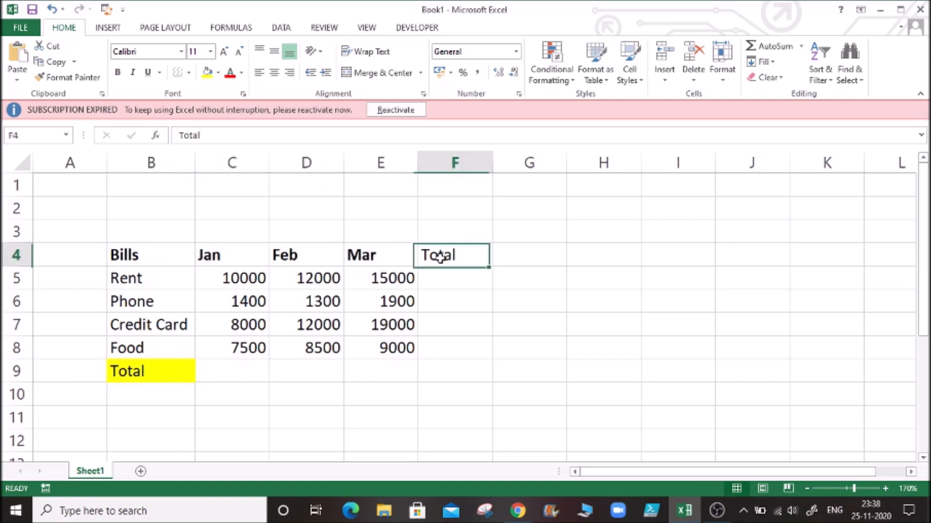
{"action": "left_click", "coordinate": [206, 73]}
Select the empty total cells for the Jan column and the bill rows in turn to review where totals belong.
{"action": "left_click", "coordinate": [245, 366]}
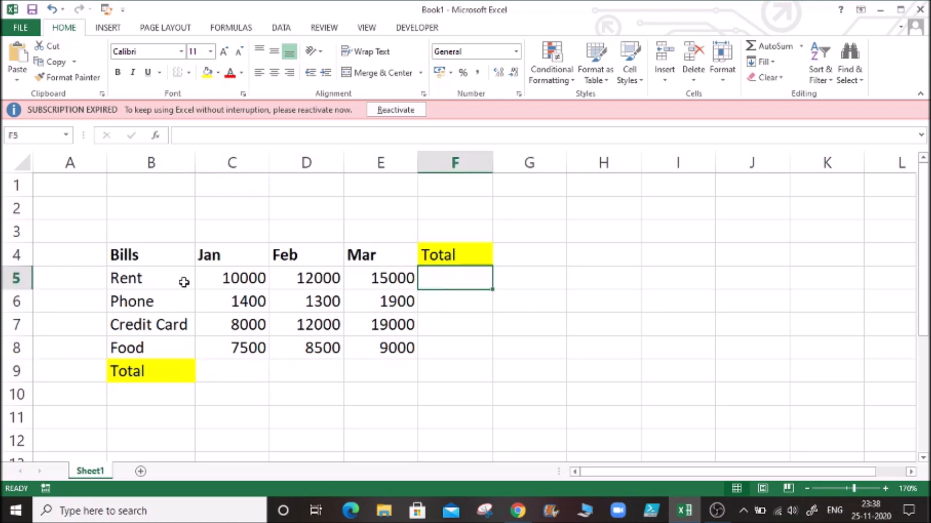
{"action": "left_click", "coordinate": [130, 303]}
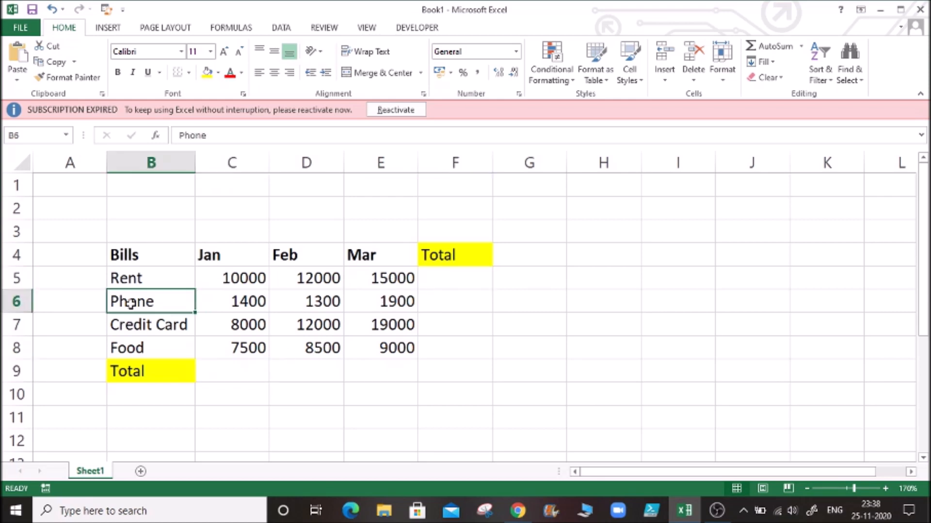
{"action": "left_click", "coordinate": [444, 299]}
{"action": "left_click", "coordinate": [447, 324]}
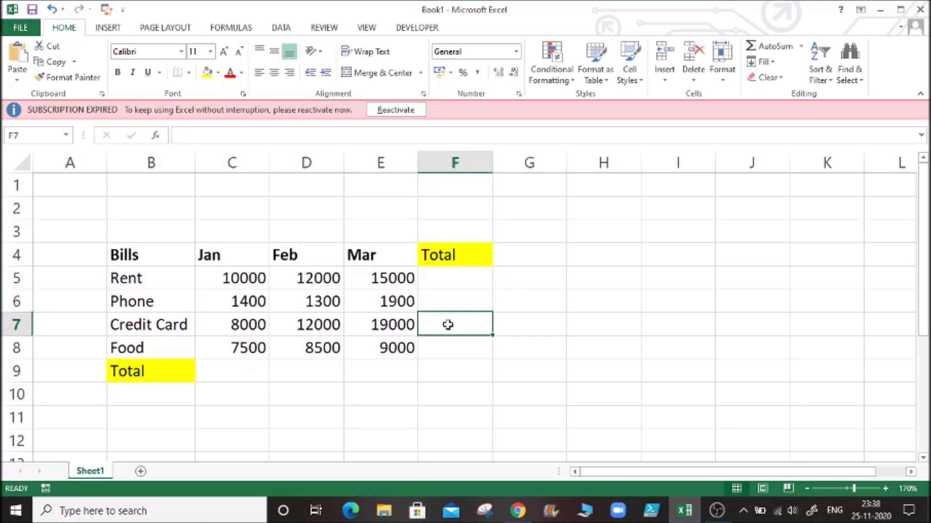
{"action": "left_click", "coordinate": [446, 350]}
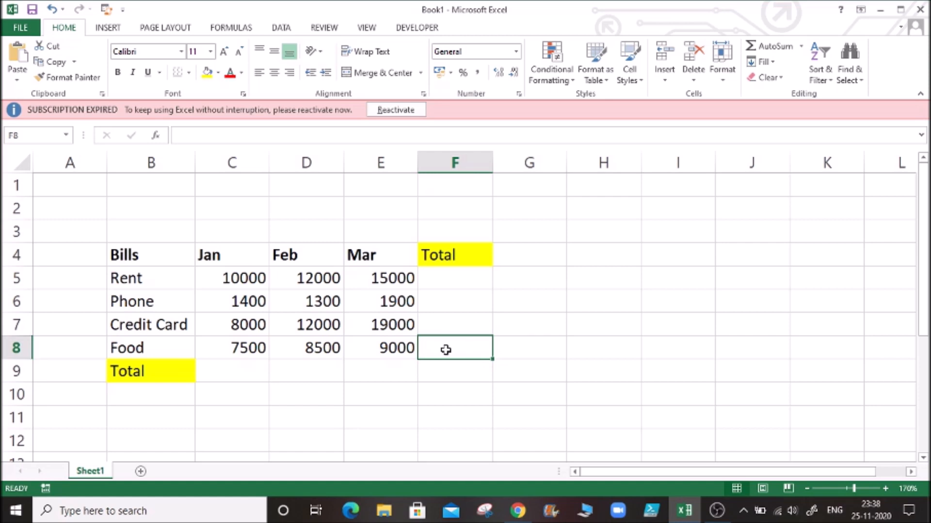
Enter the formula =10000+1400+8000+7500 in cell C9 to total the Jan bills.
{"action": "left_click", "coordinate": [228, 375]}
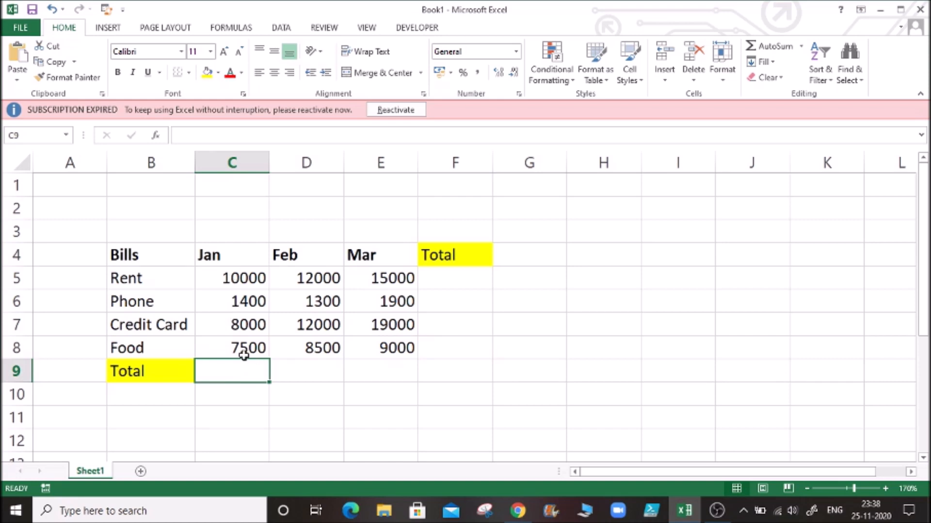
{"action": "type", "text": "=10000+"}
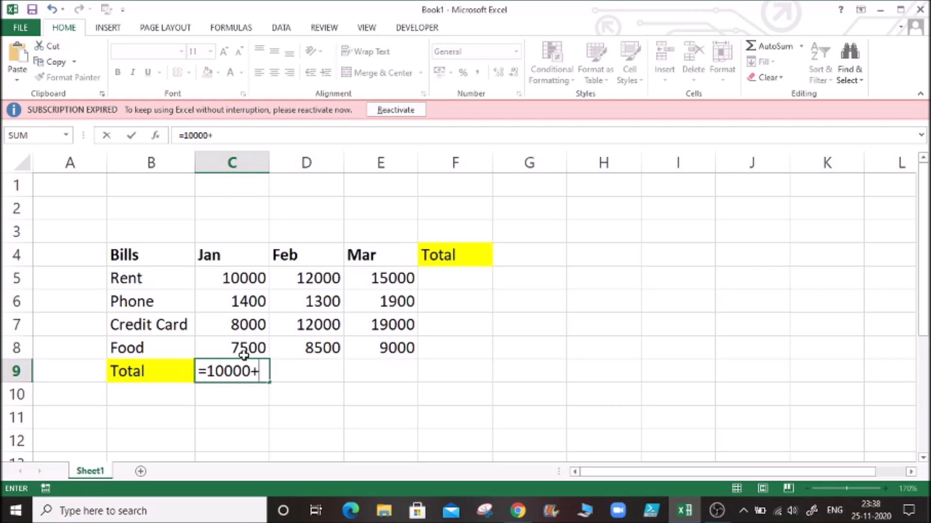
{"action": "type", "text": "1400+8000"}
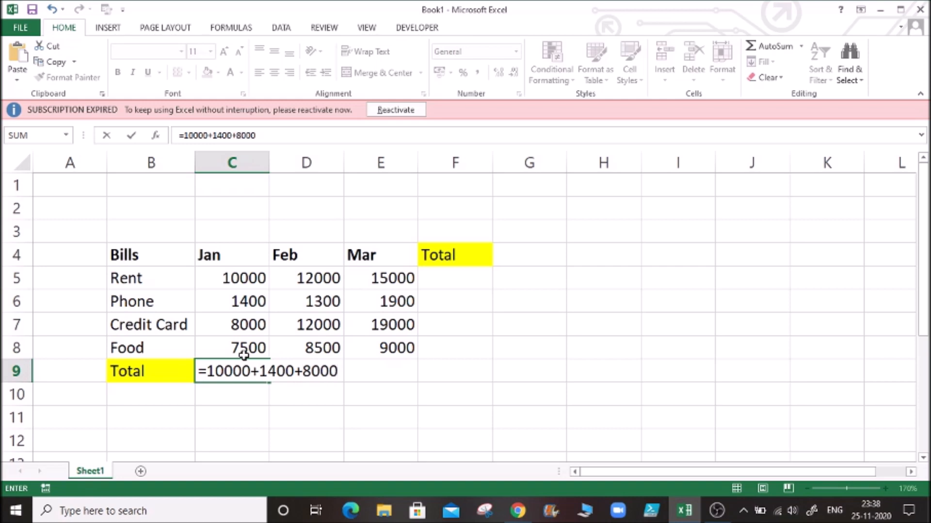
{"action": "type", "text": "+7500"}
{"action": "key", "text": "Return"}
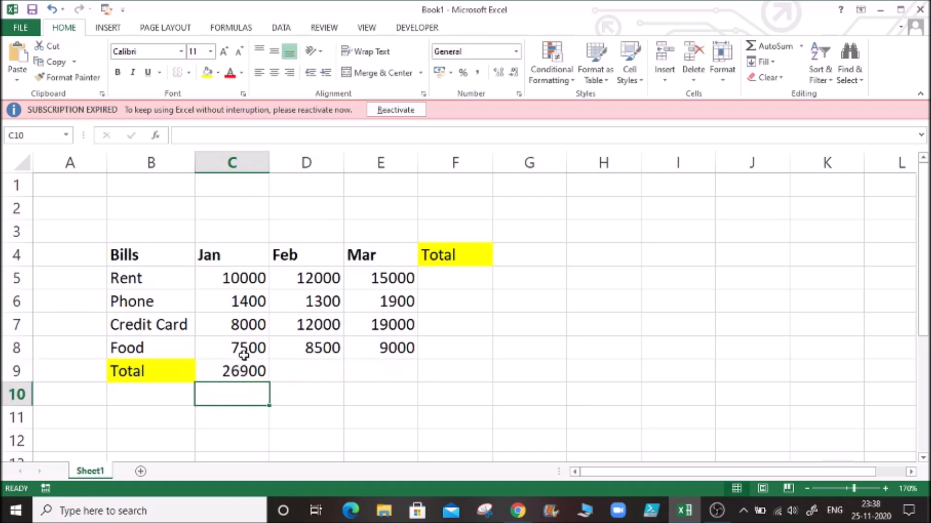
Check the Jan total in C9 against the status sum of the selected Jan bills C5:C8.
{"action": "left_click", "coordinate": [241, 375]}
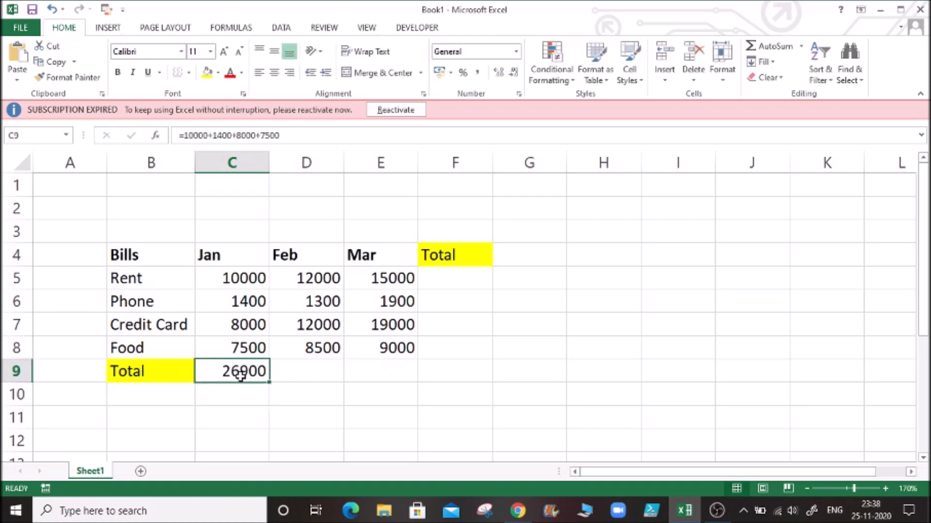
{"action": "left_click", "coordinate": [285, 392]}
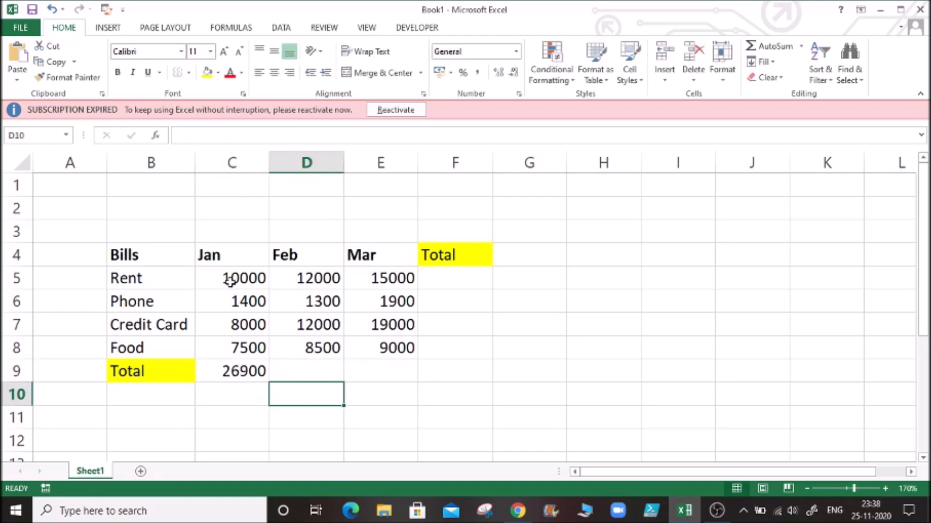
{"action": "left_click_drag", "start_coordinate": [230, 281], "coordinate": [235, 342]}
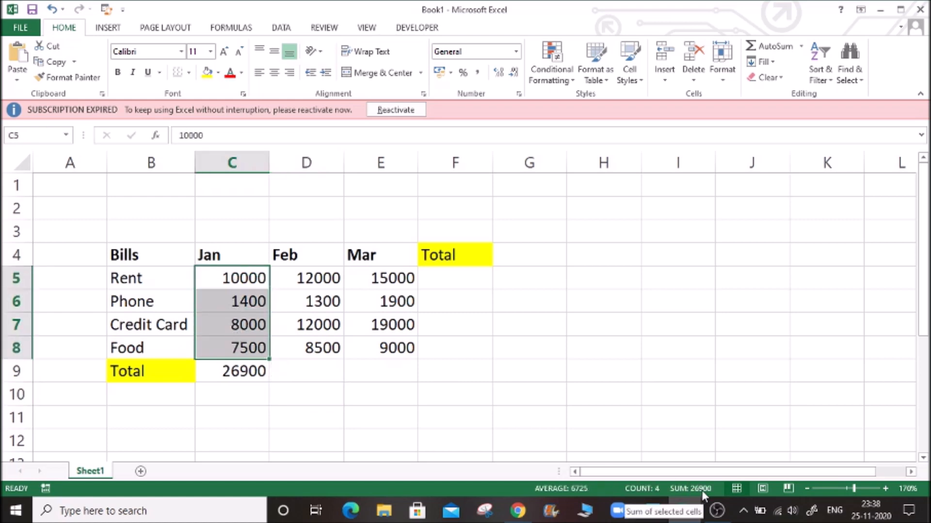
{"action": "left_click", "coordinate": [243, 374]}
Change the Jan Phone bill in C6 to 1800 and compare the C9 total with the sum of C5:C8.
{"action": "left_click", "coordinate": [248, 332]}
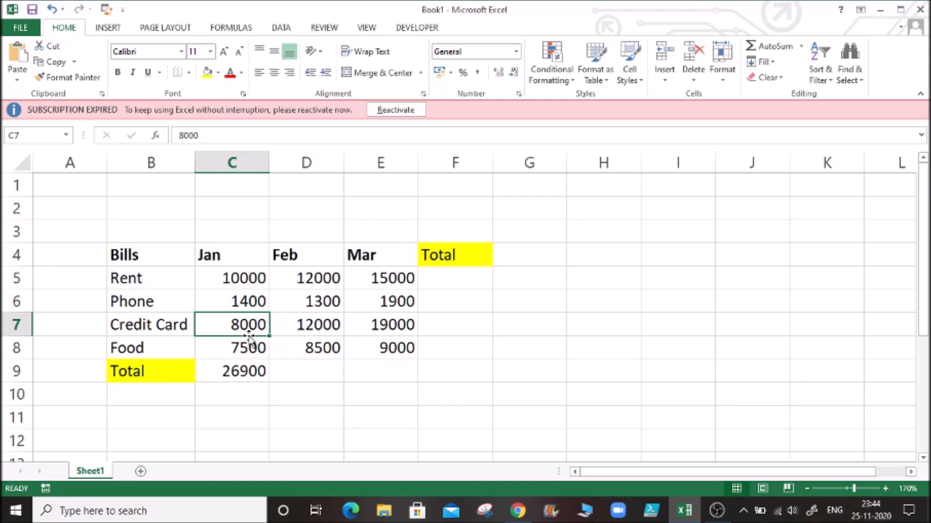
{"action": "key", "text": "Up"}
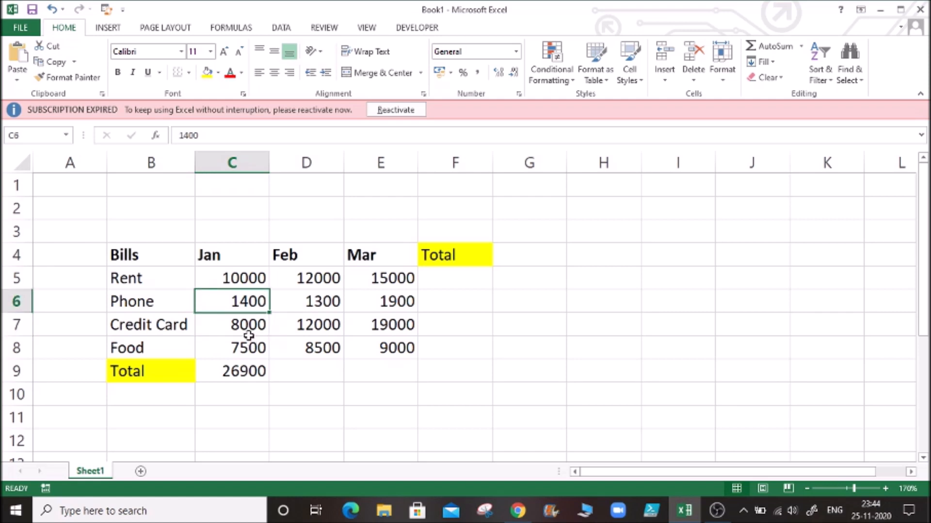
{"action": "type", "text": "1800"}
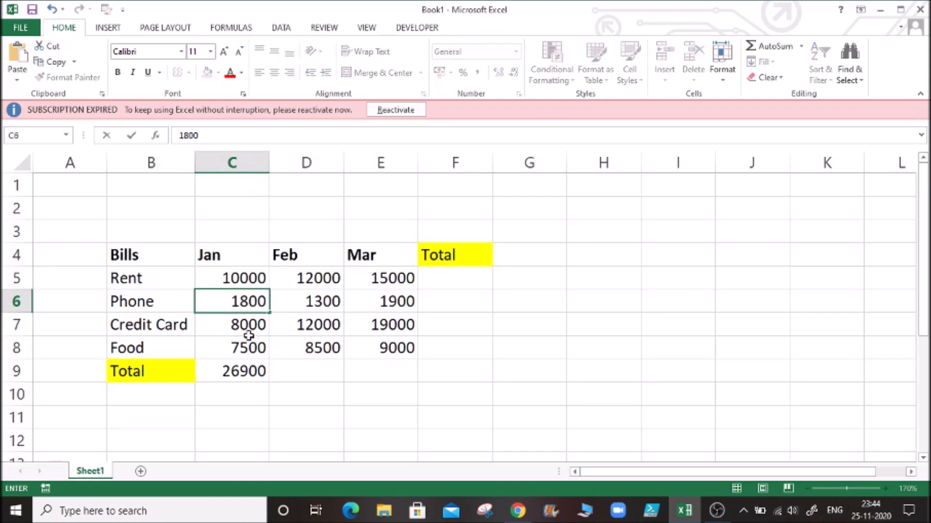
{"action": "key", "text": "Tab"}
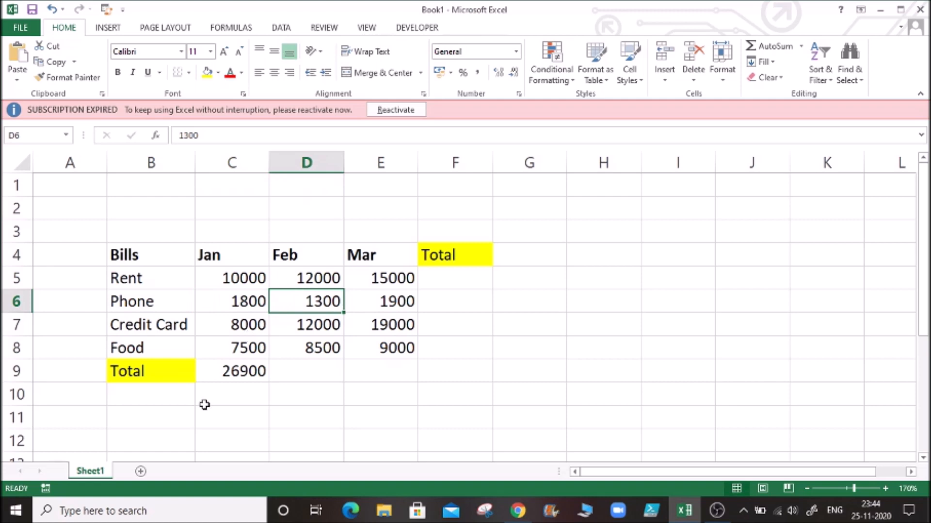
{"action": "left_click", "coordinate": [238, 371]}
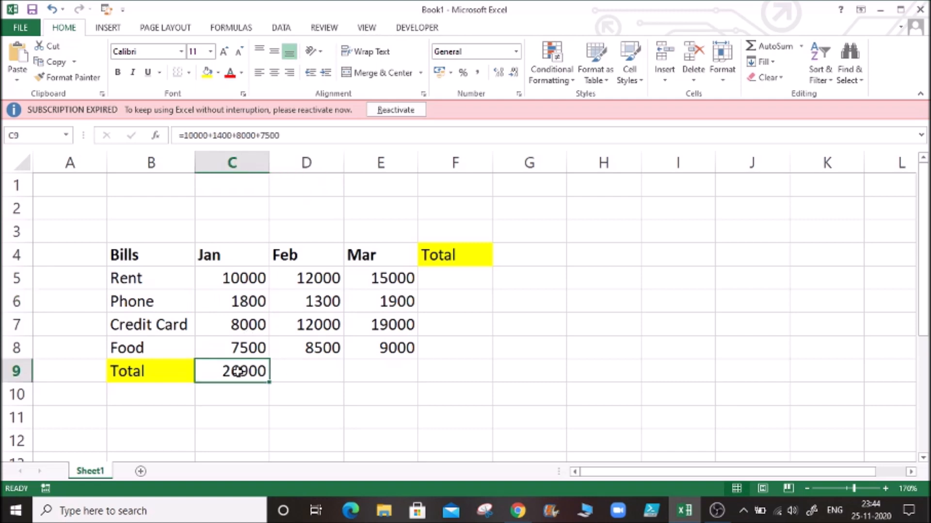
{"action": "left_click_drag", "start_coordinate": [245, 277], "coordinate": [249, 349]}
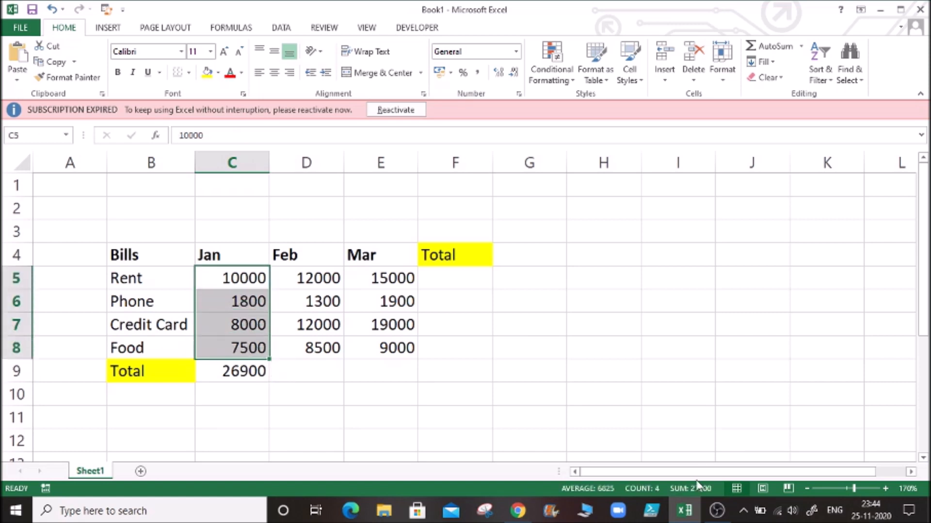
Replace the Jan total in C9 with the cell-reference formula =C5+C6+C7+C8.
{"action": "left_click", "coordinate": [242, 373]}
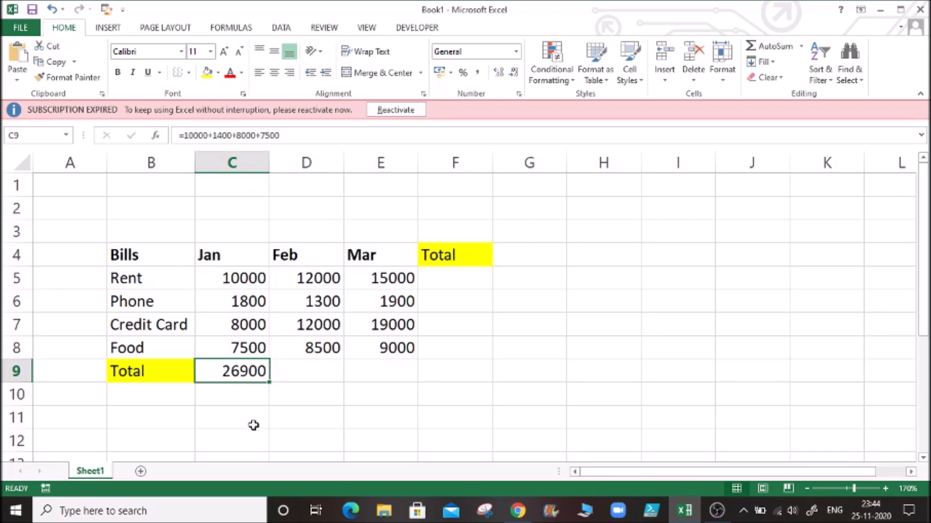
{"action": "key", "text": "Delete"}
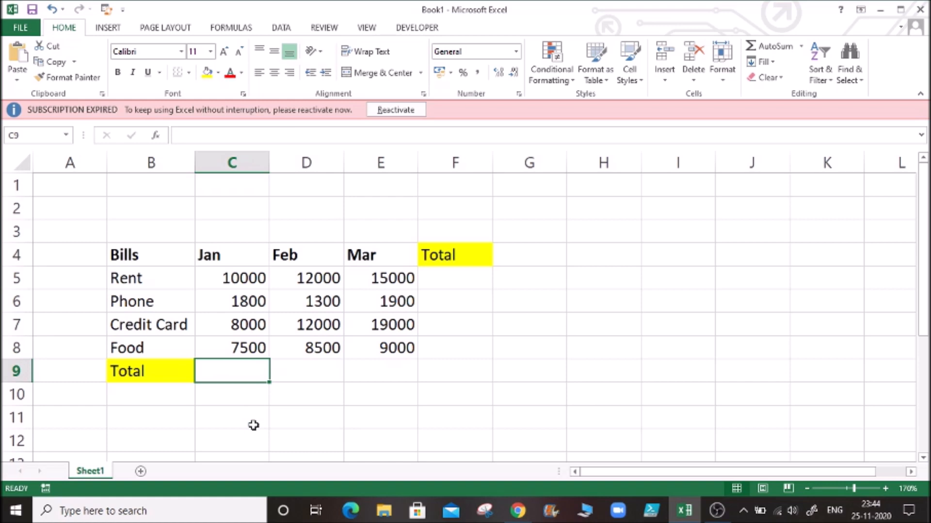
{"action": "type", "text": "="}
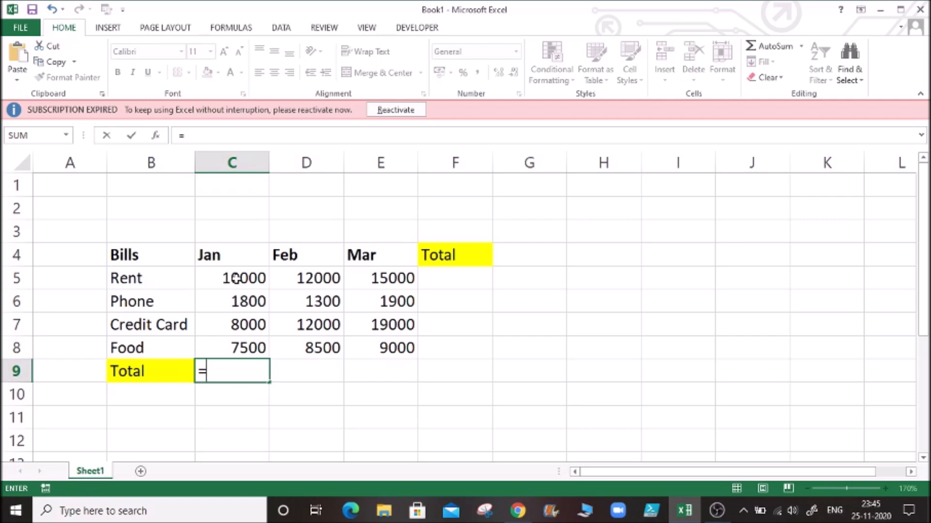
{"action": "type", "text": "c5"}
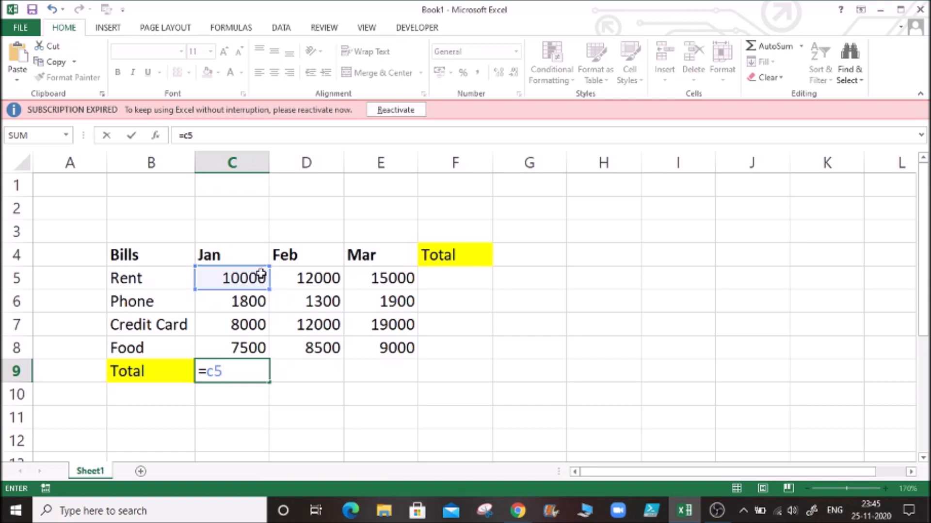
{"action": "type", "text": "+c6"}
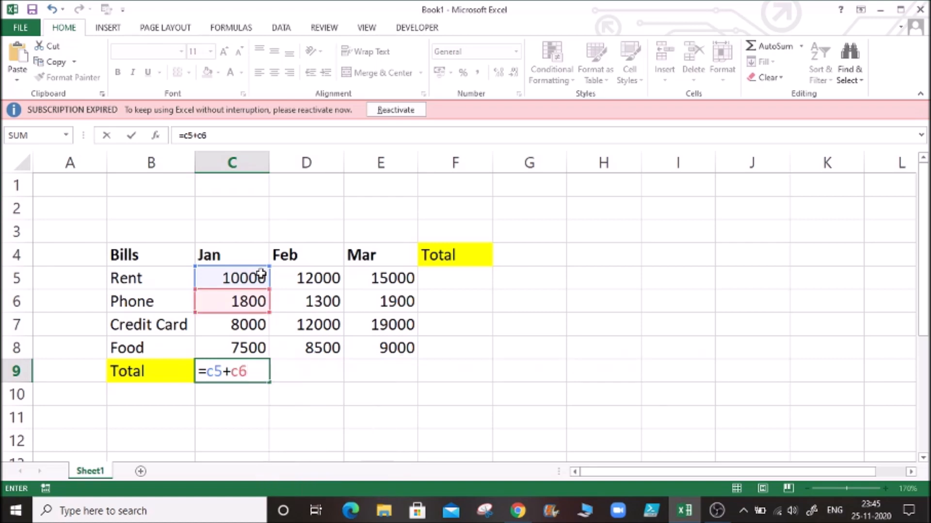
{"action": "type", "text": "+c7+c*"}
{"action": "key", "text": "BackSpace"}
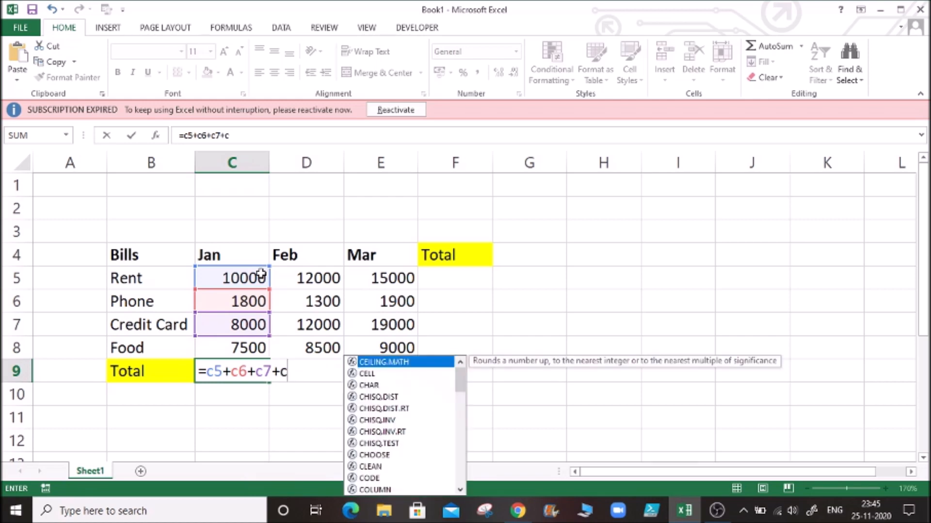
{"action": "type", "text": "8"}
{"action": "key", "text": "Return"}
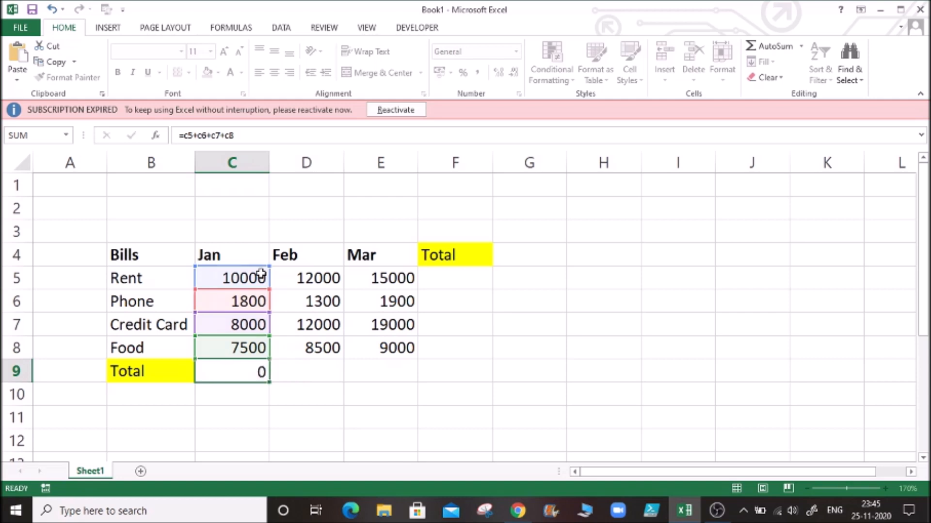
{"action": "left_click", "coordinate": [239, 372]}
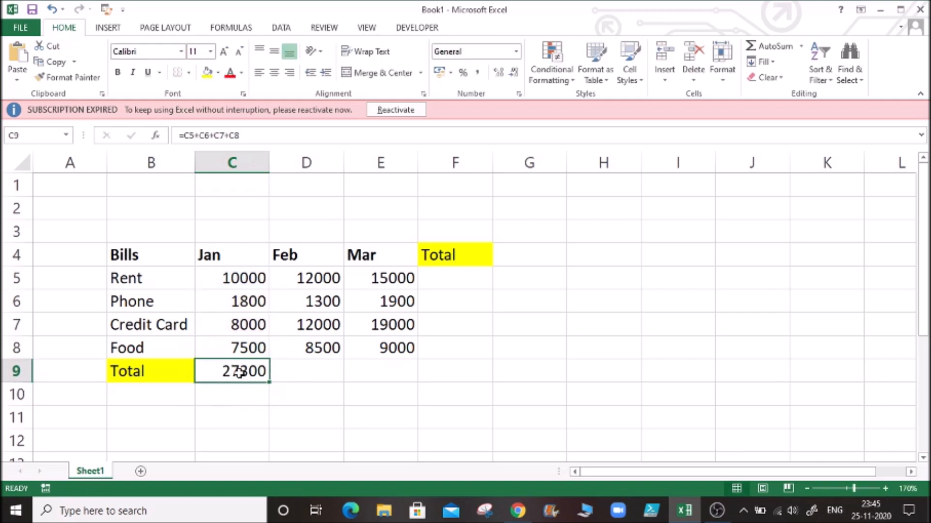
Set the Jan Phone bill in C6 to 2000 and return to C9 to check the total.
{"action": "left_click", "coordinate": [243, 325]}
{"action": "left_click", "coordinate": [251, 297]}
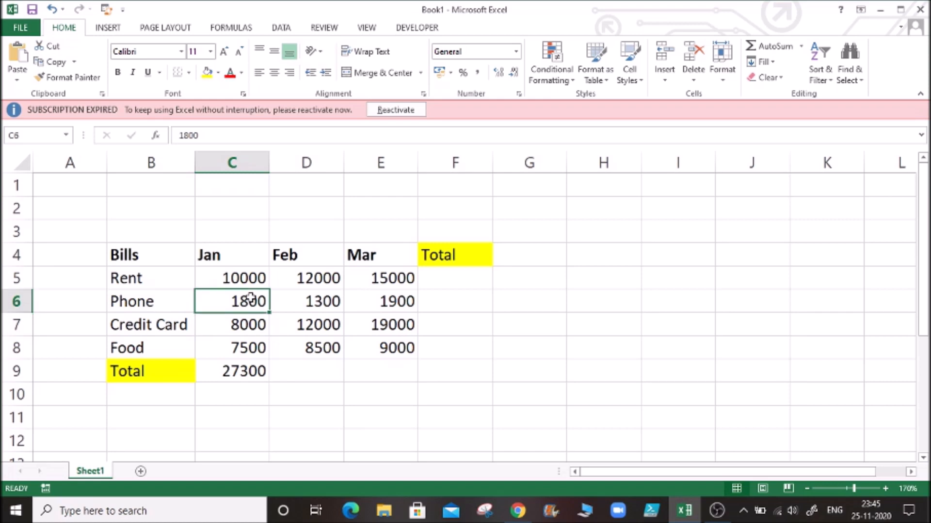
{"action": "type", "text": "2000"}
{"action": "key", "text": "Right"}
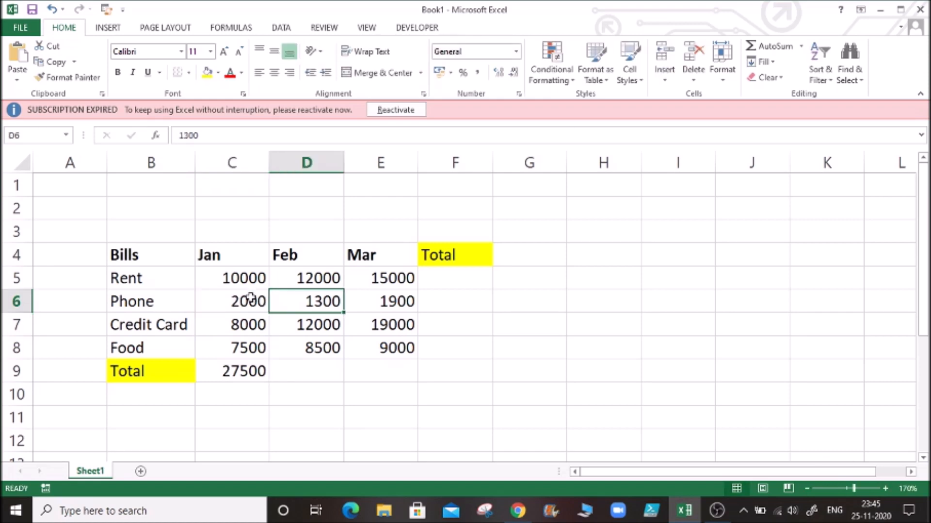
{"action": "key", "text": "Down"}
{"action": "key", "text": "Down"}
{"action": "key", "text": "Down"}
{"action": "key", "text": "Left"}
{"action": "key", "text": "Left"}
{"action": "key", "text": "Right"}
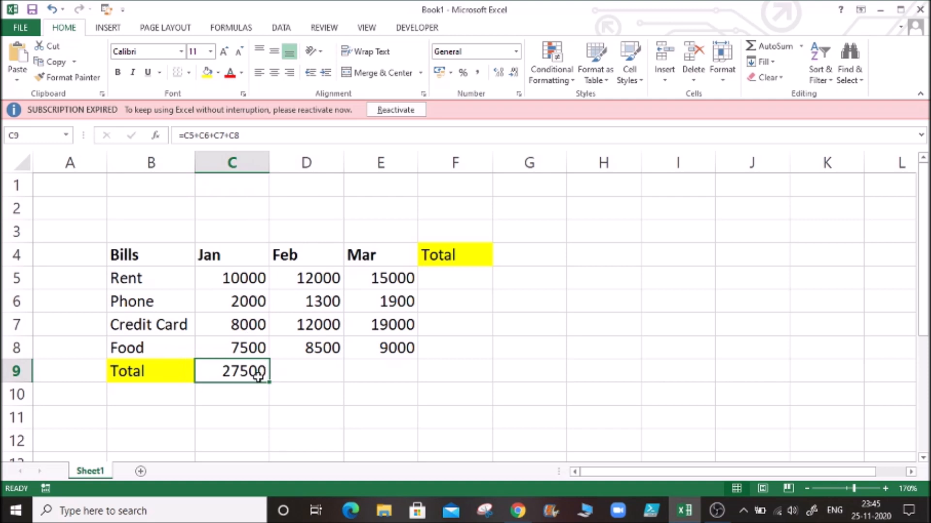
Start a SUM formula in the Feb total cell D9 and strip it back to the equals sign.
{"action": "left_click", "coordinate": [309, 371]}
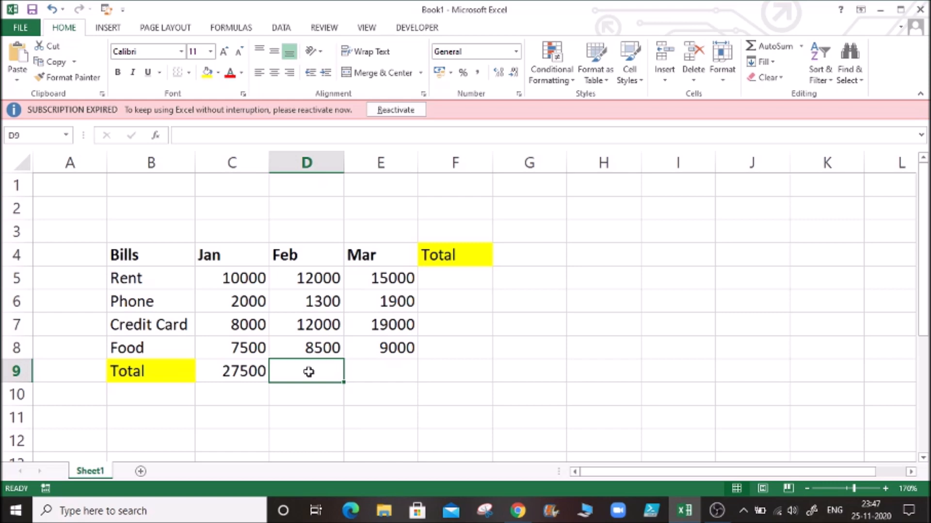
{"action": "type", "text": "=sum"}
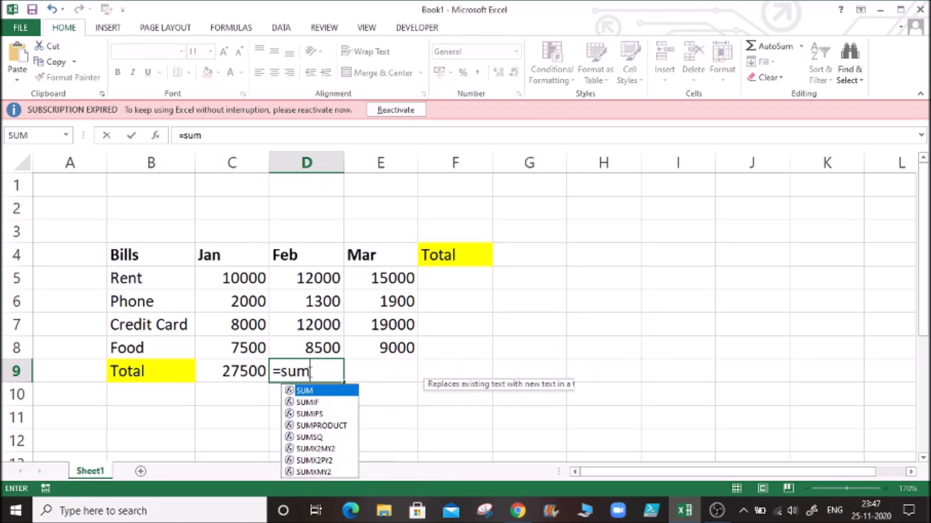
{"action": "key", "text": "Tab"}
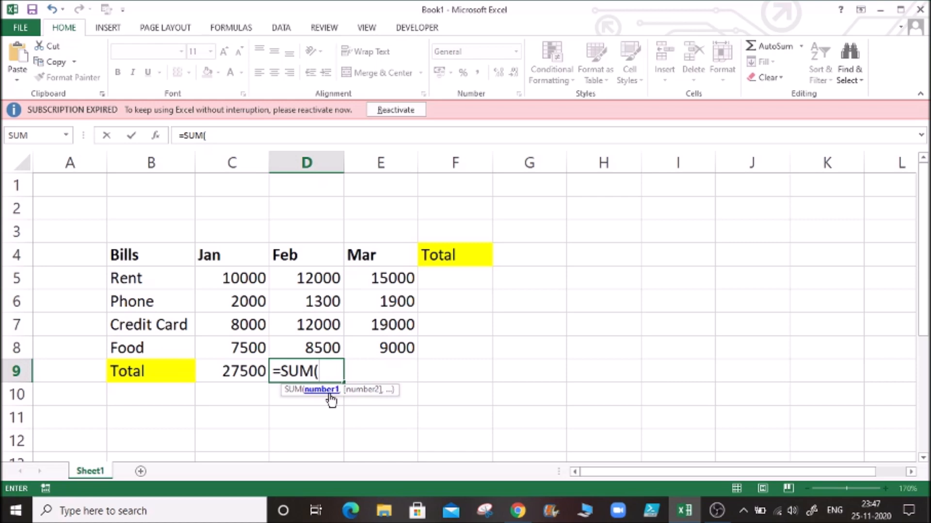
{"action": "key", "text": "BackSpace"}
{"action": "key", "text": "BackSpace"}
{"action": "key", "text": "BackSpace"}
{"action": "key", "text": "BackSpace"}
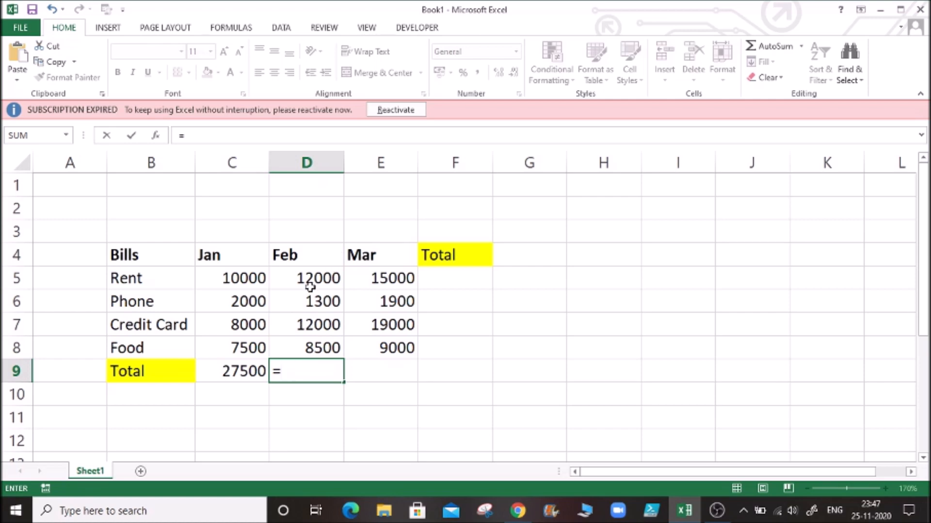
Complete the Feb total in D9 as =D5+D6+D7+D8 by picking each Feb bill cell.
{"action": "left_click", "coordinate": [331, 278]}
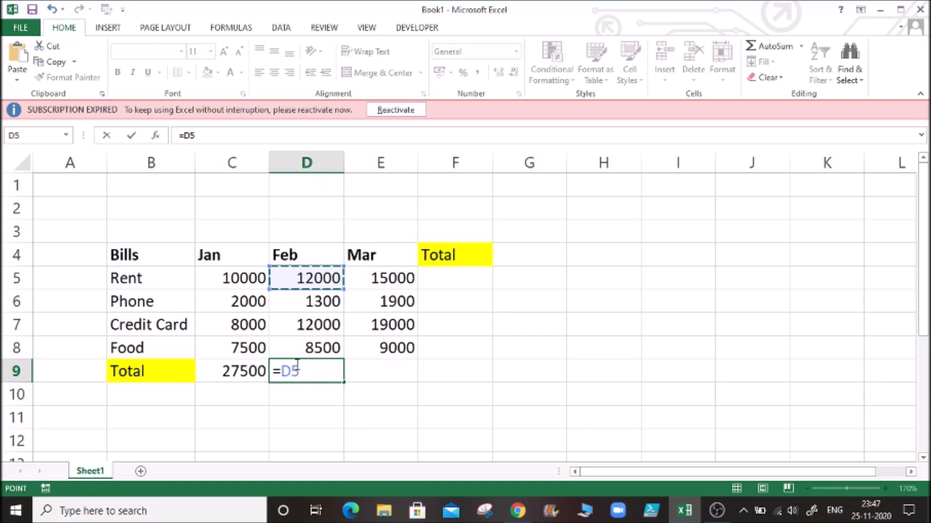
{"action": "type", "text": "+"}
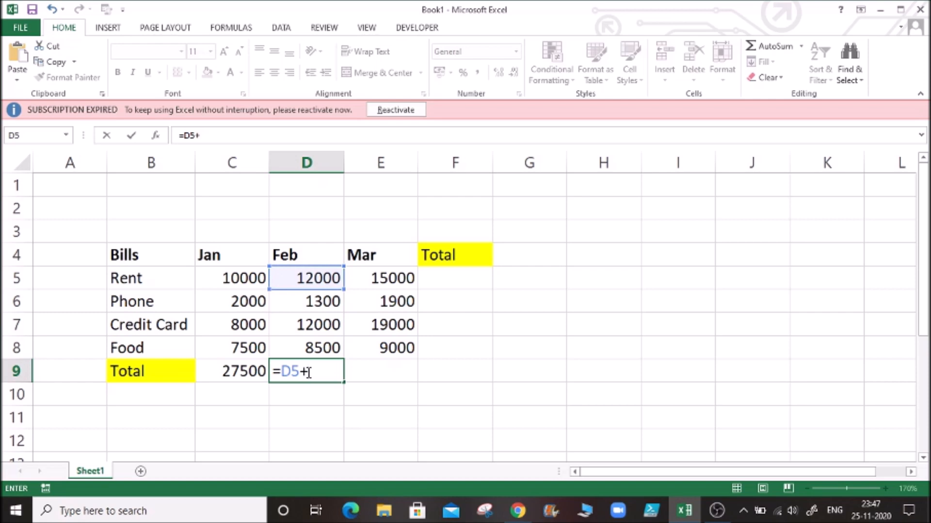
{"action": "left_click", "coordinate": [320, 302]}
{"action": "type", "text": "+"}
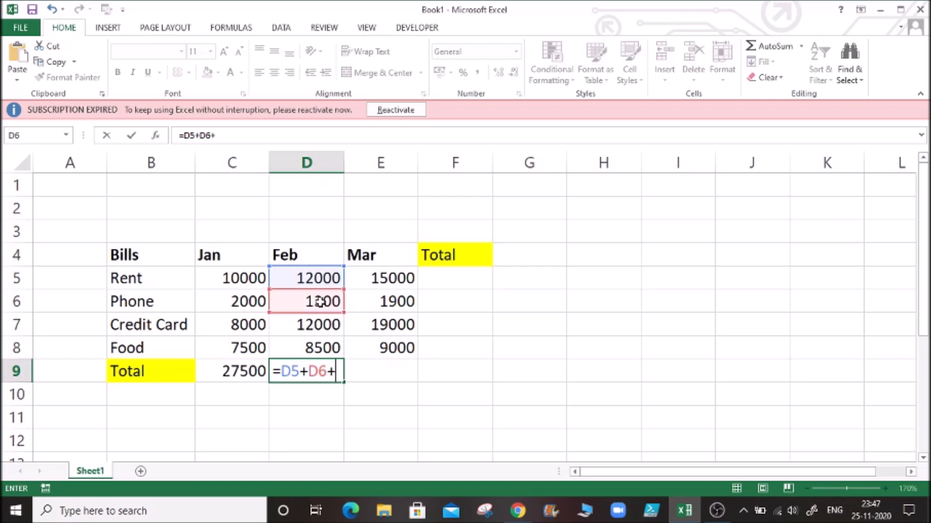
{"action": "left_click", "coordinate": [329, 333]}
{"action": "type", "text": "+"}
{"action": "left_click", "coordinate": [320, 349]}
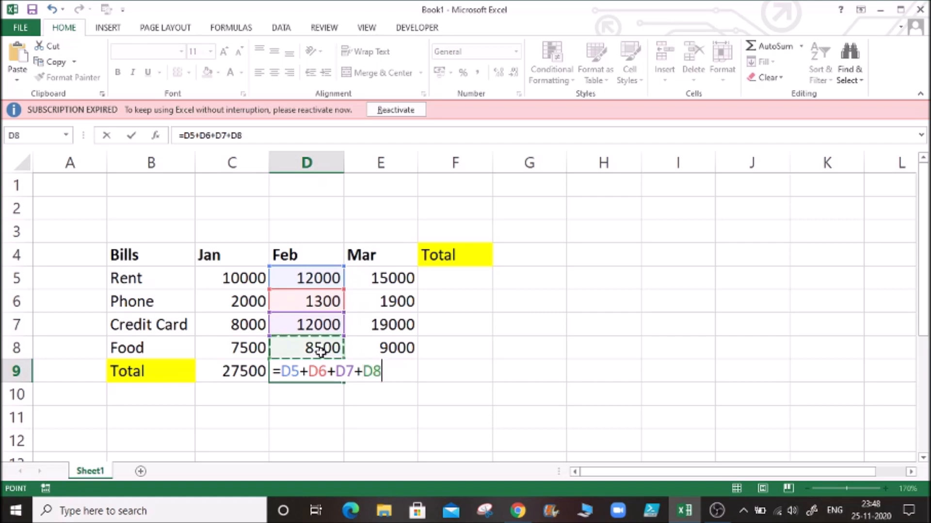
{"action": "key", "text": "Return"}
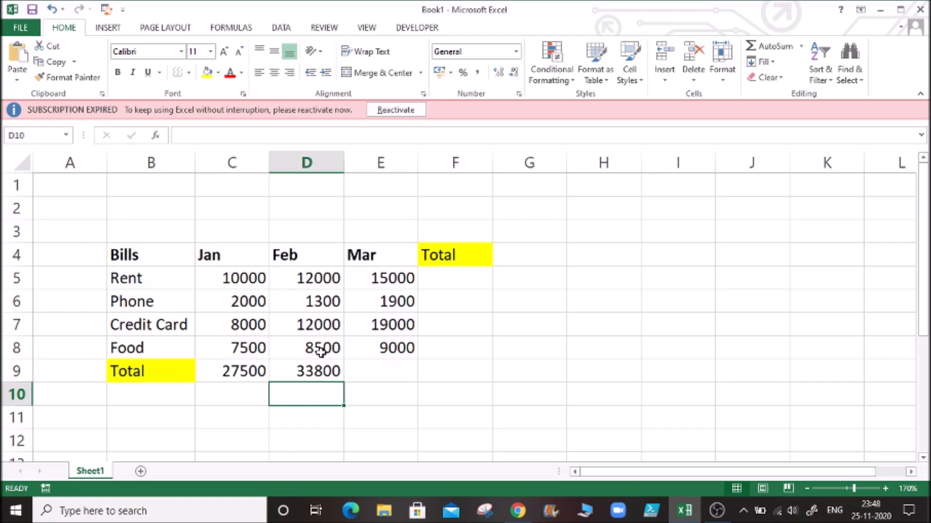
Enter the sample values 30, 50 and 70 in cells H2 to H4, outside the bills table.
{"action": "left_click", "coordinate": [327, 280]}
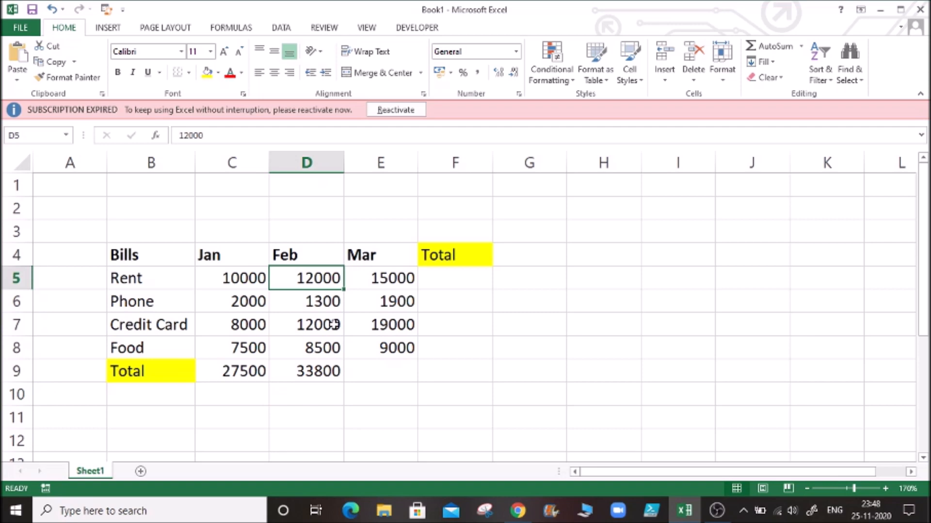
{"action": "key", "text": "Right"}
{"action": "key", "text": "Right"}
{"action": "key", "text": "Right"}
{"action": "key", "text": "Right"}
{"action": "key", "text": "Up"}
{"action": "key", "text": "Up"}
{"action": "key", "text": "Up"}
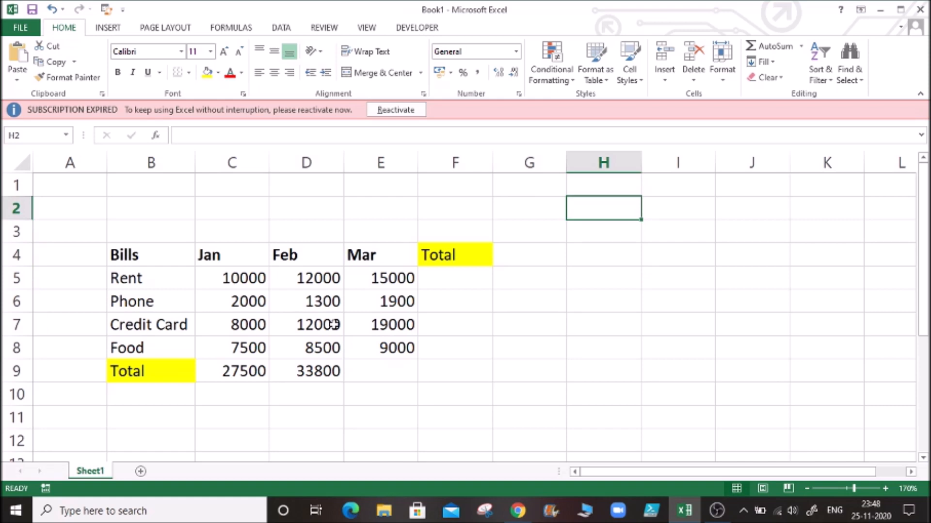
{"action": "type", "text": "30"}
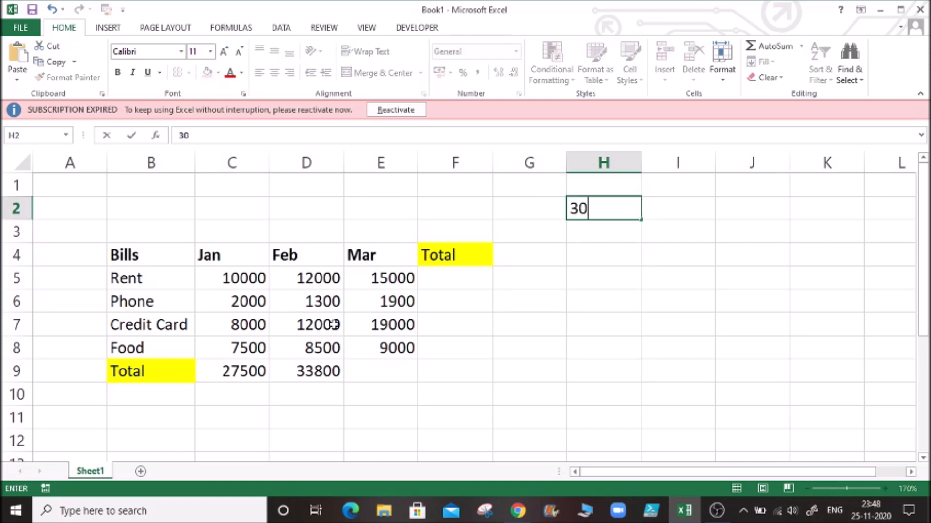
{"action": "key", "text": "Return"}
{"action": "type", "text": "50"}
{"action": "key", "text": "Return"}
{"action": "type", "text": "70"}
{"action": "key", "text": "Right"}
{"action": "key", "text": "Left"}
{"action": "key", "text": "Up"}
{"action": "key", "text": "Left"}
Extend the number series from H2:H4 down column H to row 55 and select the empty cell H56.
{"action": "left_click_drag", "start_coordinate": [603, 208], "coordinate": [603, 255]}
{"action": "left_click_drag", "start_coordinate": [641, 267], "coordinate": [629, 416]}
{"action": "left_click", "coordinate": [618, 420]}
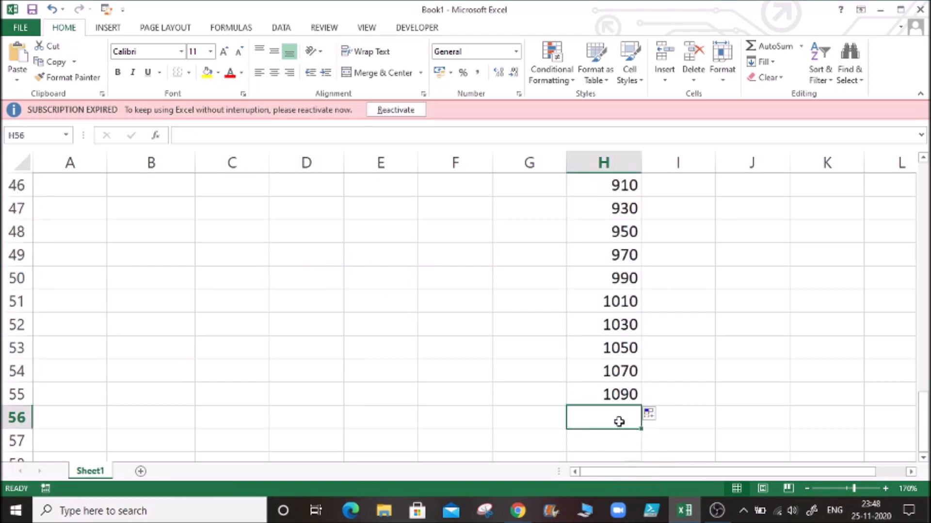
Jump to the first value of the column H list and back to the empty cell H56 below it.
{"action": "key", "text": "ctrl+Up"}
{"action": "key", "text": "ctrl+Up"}
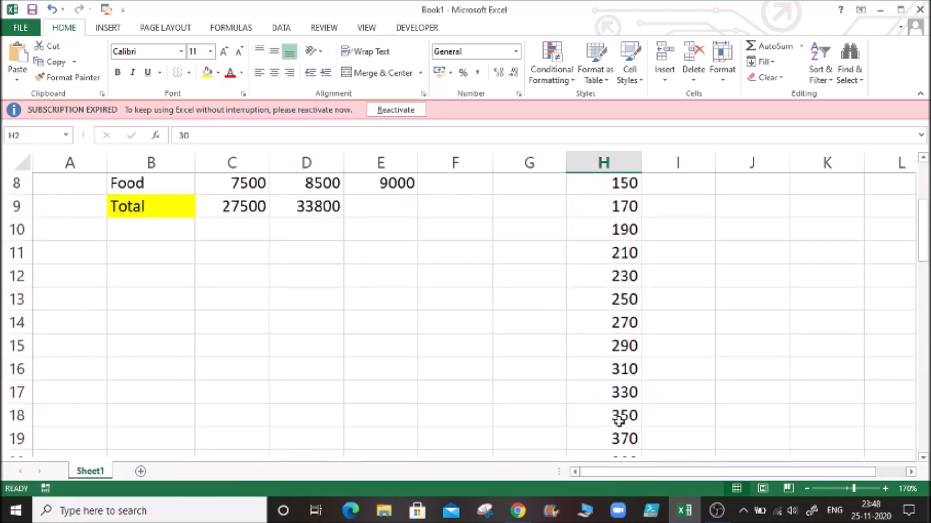
{"action": "key", "text": "ctrl+Down"}
{"action": "key", "text": "Down"}
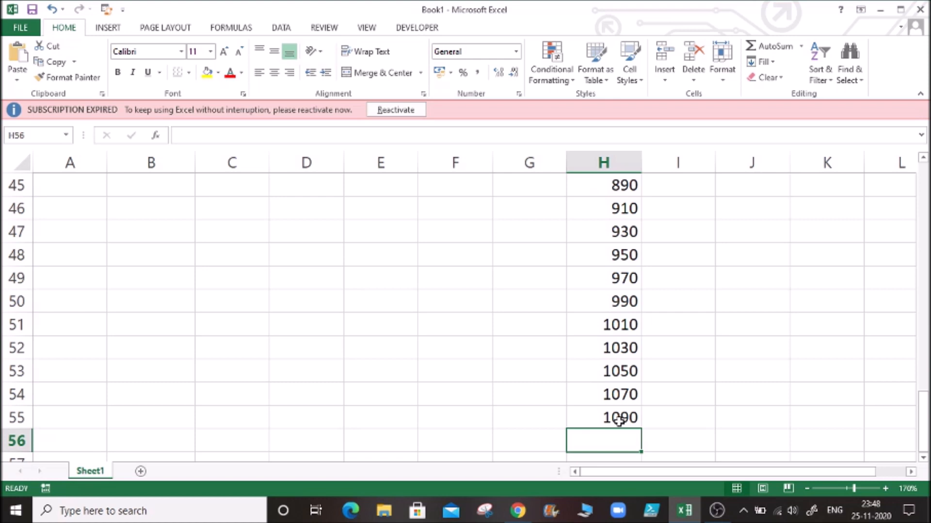
Start a SUM formula in cell H56 below the number list.
{"action": "type", "text": "="}
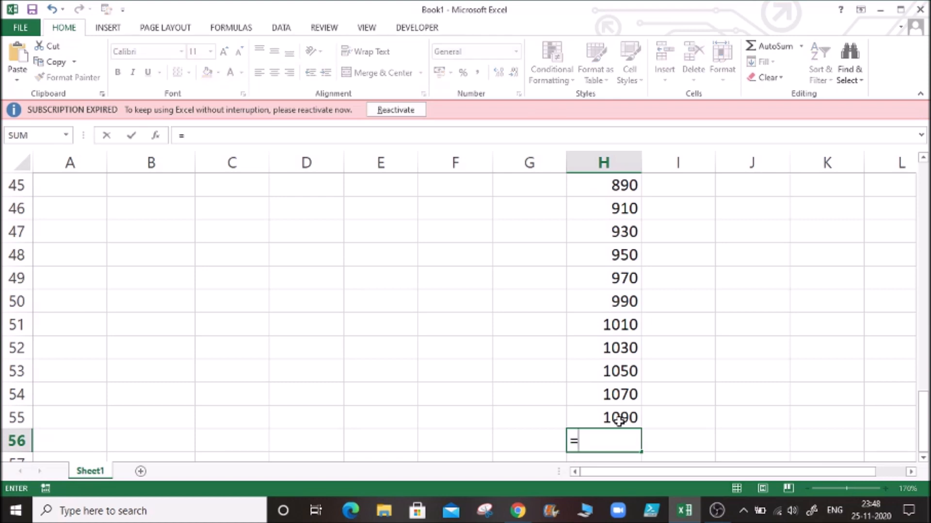
{"action": "type", "text": "sum"}
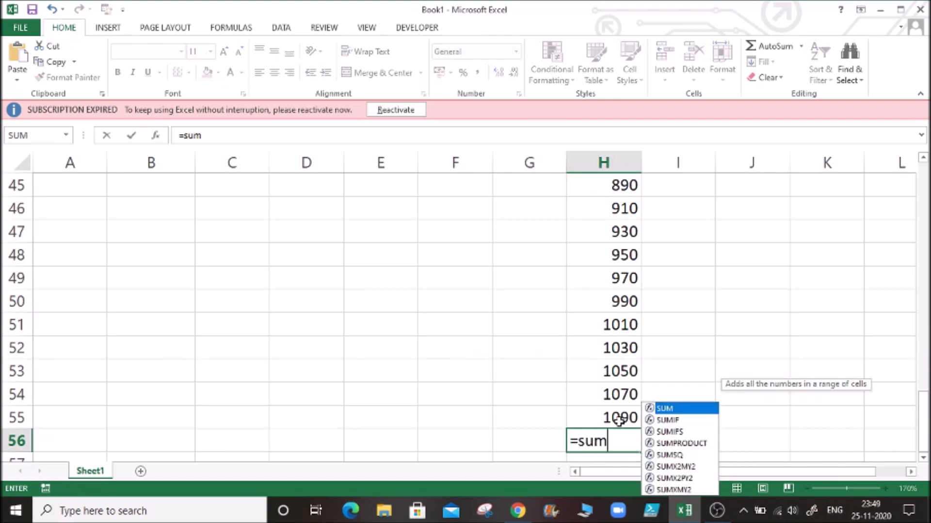
{"action": "key", "text": "Tab"}
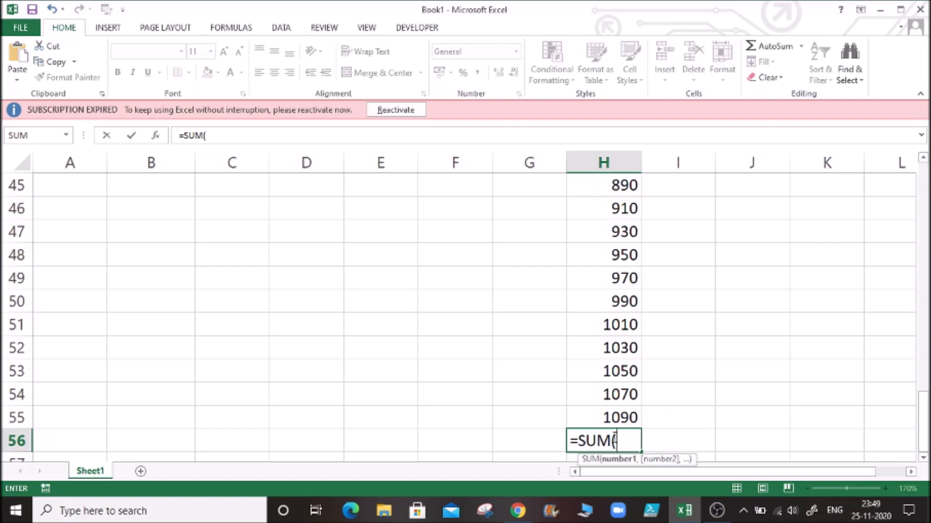
{"action": "left_click", "coordinate": [609, 420]}
{"action": "type", "text": "+"}
{"action": "left_click", "coordinate": [622, 395]}
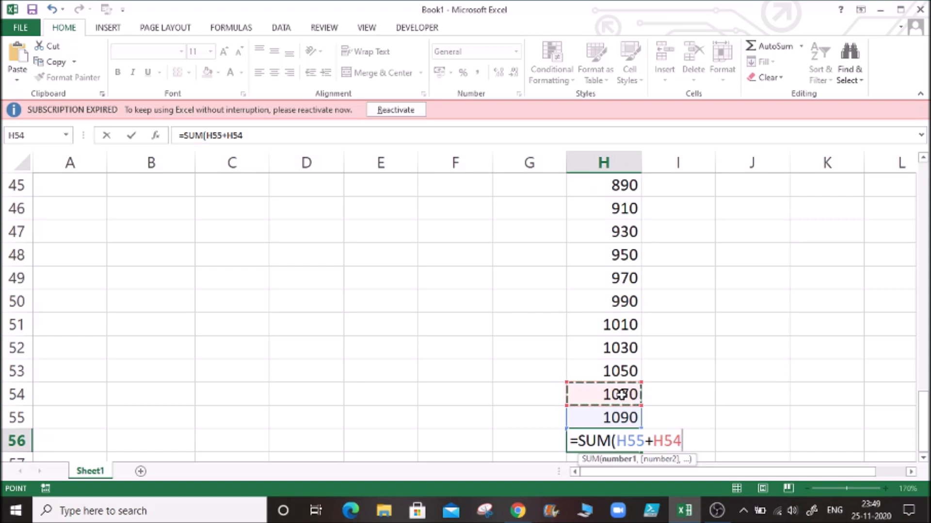
{"action": "key", "text": "BackSpace"}
{"action": "key", "text": "BackSpace"}
{"action": "key", "text": "BackSpace"}
{"action": "key", "text": "BackSpace"}
{"action": "key", "text": "BackSpace"}
{"action": "key", "text": "BackSpace"}
{"action": "key", "text": "BackSpace"}
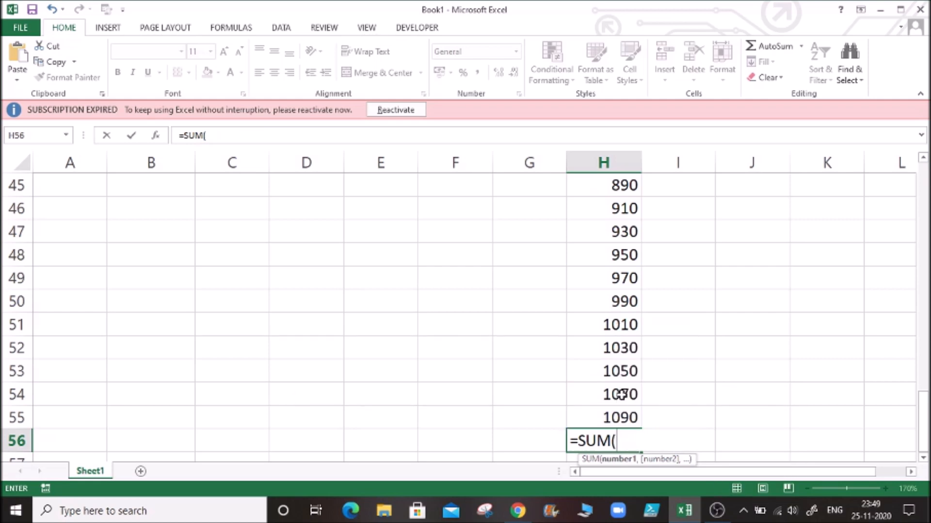
Complete the SUM formula in H56 with the range H2:H55, selected from the first value of the column H list down.
{"action": "left_click_drag", "start_coordinate": [922, 401], "coordinate": [924, 161]}
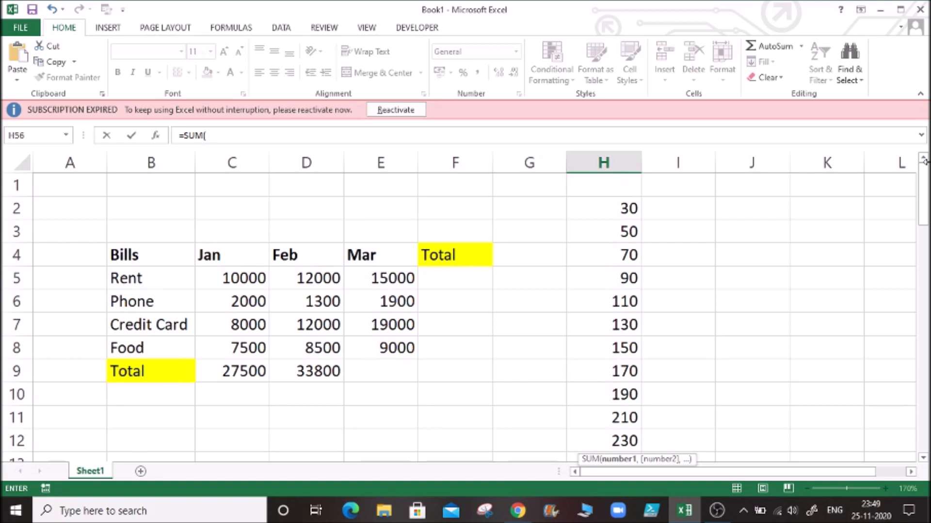
{"action": "left_click", "coordinate": [621, 206]}
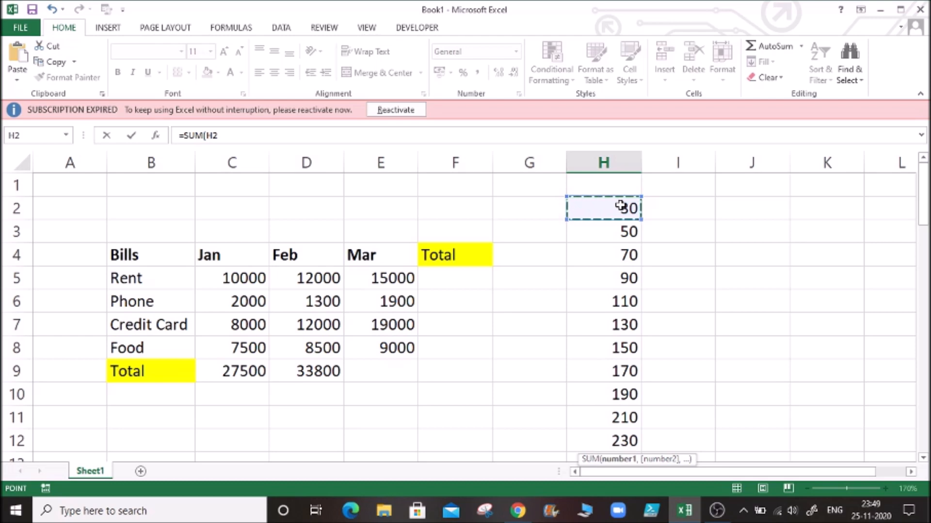
{"action": "key", "text": "shift+Down"}
{"action": "key", "text": "shift+Down"}
{"action": "key", "text": "shift+Down"}
{"action": "key", "text": "shift+Down"}
{"action": "key", "text": "shift+Down"}
{"action": "key", "text": "shift+Down"}
{"action": "key", "text": "shift+Down"}
{"action": "key", "text": "shift+Down"}
{"action": "key", "text": "shift+Down"}
{"action": "key", "text": "shift+Down"}
{"action": "key", "text": "shift+Down"}
{"action": "key", "text": "shift+Down"}
{"action": "key", "text": "shift+Down"}
{"action": "key", "text": "shift+Down"}
{"action": "key", "text": "shift+Down"}
{"action": "key", "text": "shift+Down"}
{"action": "key", "text": "shift+Down"}
{"action": "key", "text": "shift+Down"}
{"action": "key", "text": "shift+Down"}
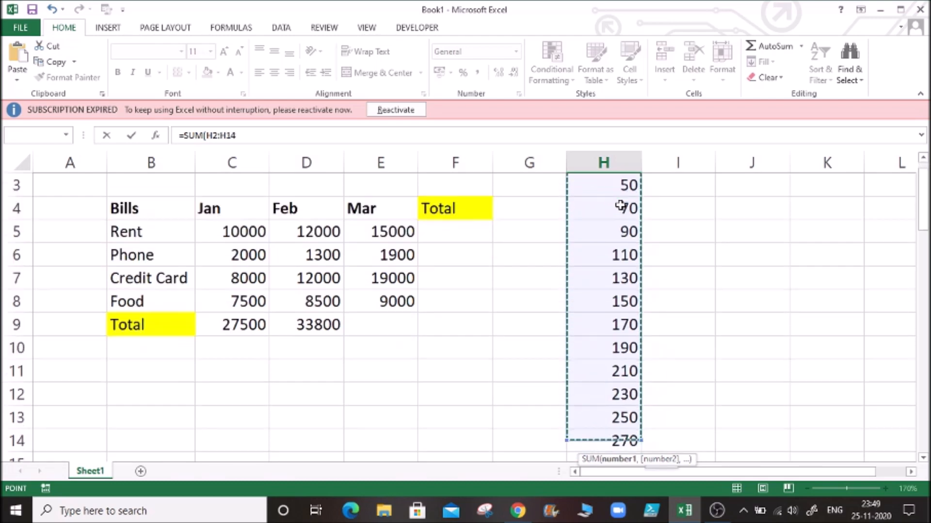
{"action": "key", "text": "shift+Down"}
{"action": "key", "text": "shift+Down"}
{"action": "key", "text": "shift+Down"}
{"action": "key", "text": "shift+Down"}
{"action": "key", "text": "shift+Down"}
{"action": "key", "text": "shift+Down"}
{"action": "key", "text": "shift+Down"}
{"action": "key", "text": "shift+Down"}
{"action": "key", "text": "shift+Down"}
{"action": "key", "text": "shift+Down"}
{"action": "key", "text": "shift+Down"}
{"action": "key", "text": "shift+Down"}
{"action": "key", "text": "shift+Down"}
{"action": "key", "text": "shift+Down"}
{"action": "key", "text": "shift+Down"}
{"action": "key", "text": "shift+Down"}
{"action": "key", "text": "shift+Down"}
{"action": "key", "text": "shift+Down"}
{"action": "key", "text": "shift+Down"}
{"action": "key", "text": "shift+Down"}
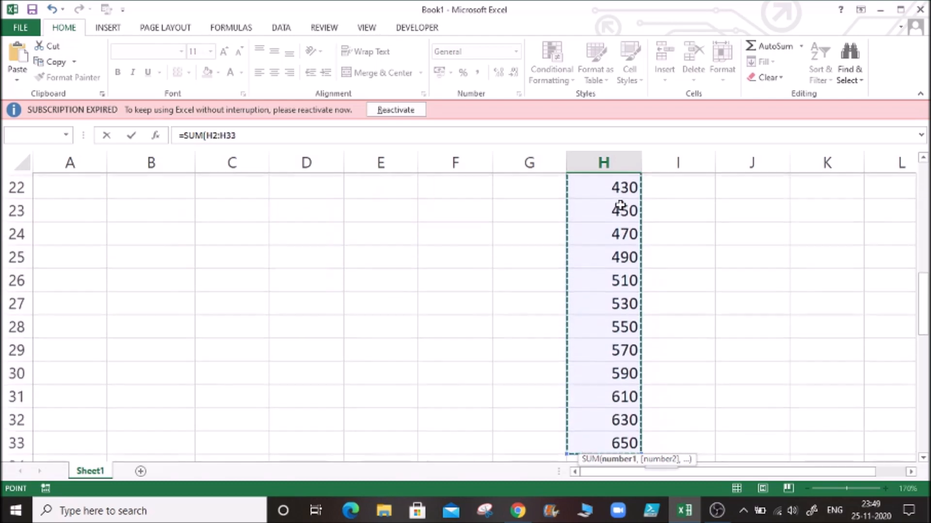
{"action": "key", "text": "shift+Down"}
{"action": "key", "text": "shift+Down"}
{"action": "key", "text": "shift+Down"}
{"action": "key", "text": "shift+Down"}
{"action": "key", "text": "shift+Down"}
{"action": "key", "text": "shift+Down"}
{"action": "key", "text": "shift+Down"}
{"action": "key", "text": "shift+Down"}
{"action": "key", "text": "shift+Down"}
{"action": "key", "text": "shift+Down"}
{"action": "key", "text": "shift+Down"}
{"action": "key", "text": "shift+Down"}
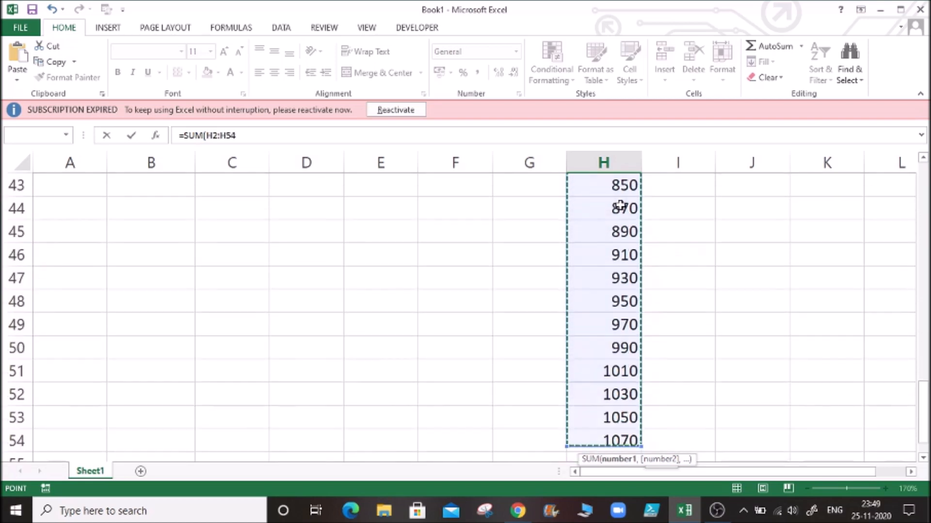
{"action": "key", "text": "shift+Up"}
{"action": "key", "text": "shift+Up"}
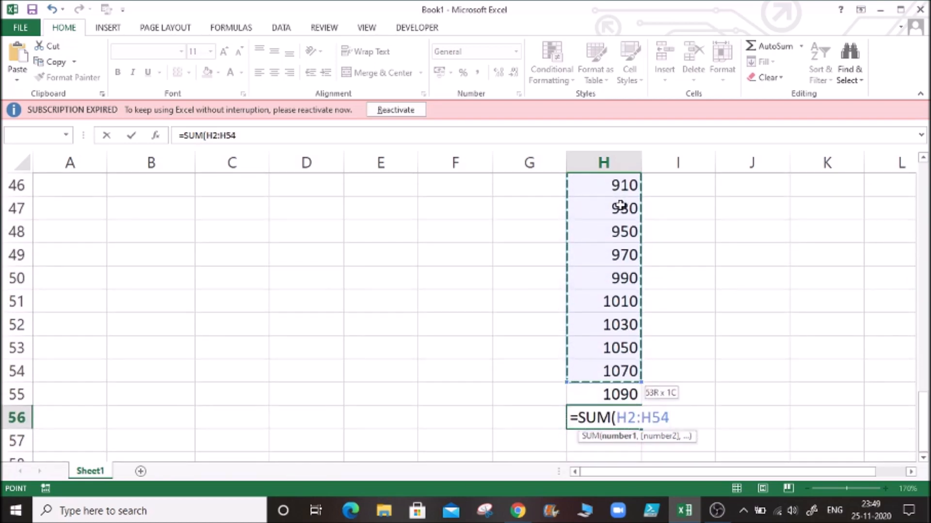
{"action": "key", "text": "shift+Down"}
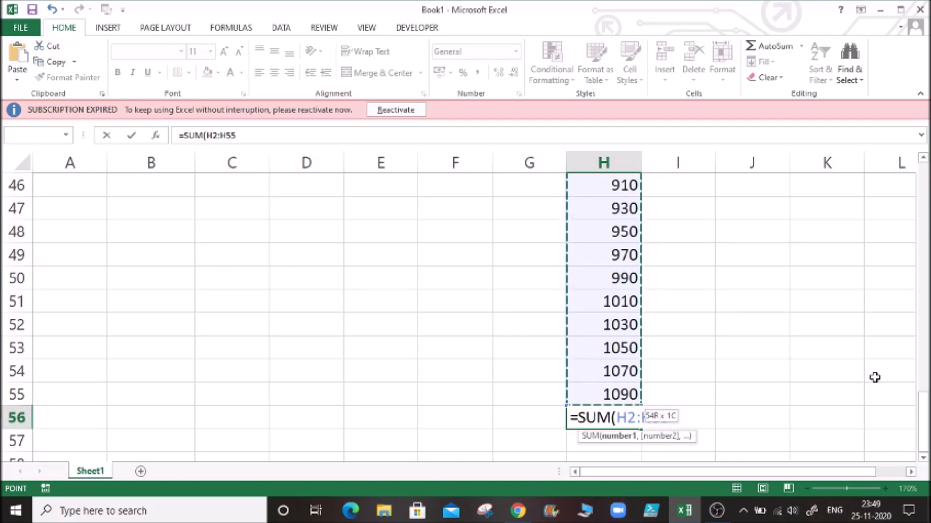
{"action": "key", "text": "Return"}
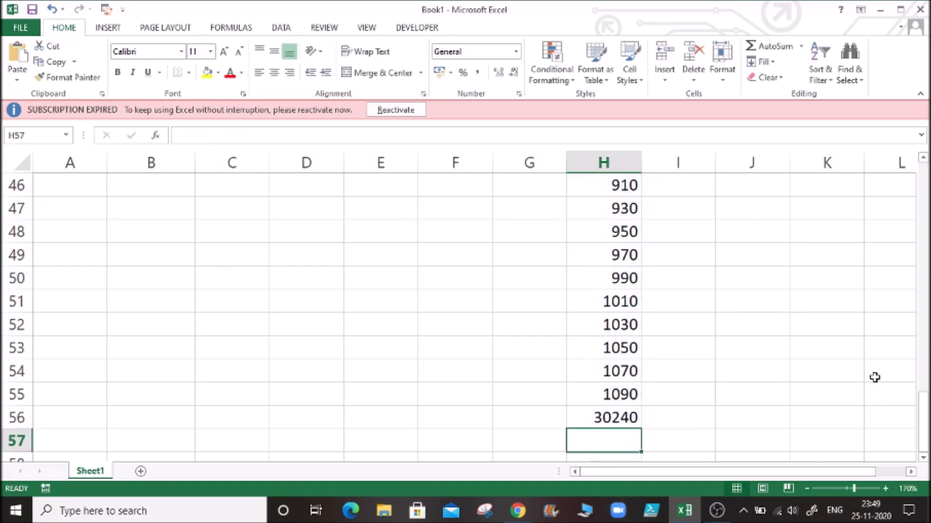
Examine the SUM formula in H56 and the range it covers, leaving it as is.
{"action": "left_click", "coordinate": [636, 418]}
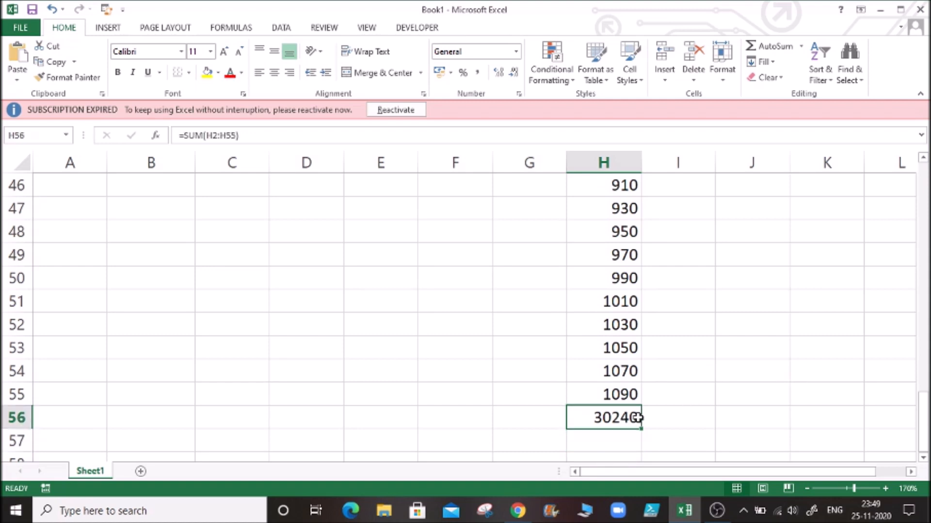
{"action": "double_click", "coordinate": [615, 417]}
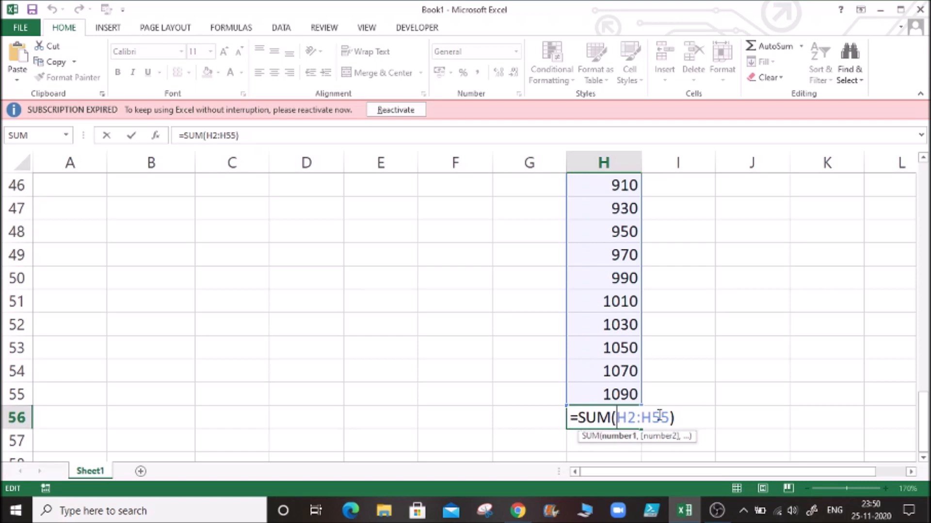
{"action": "key", "text": "Return"}
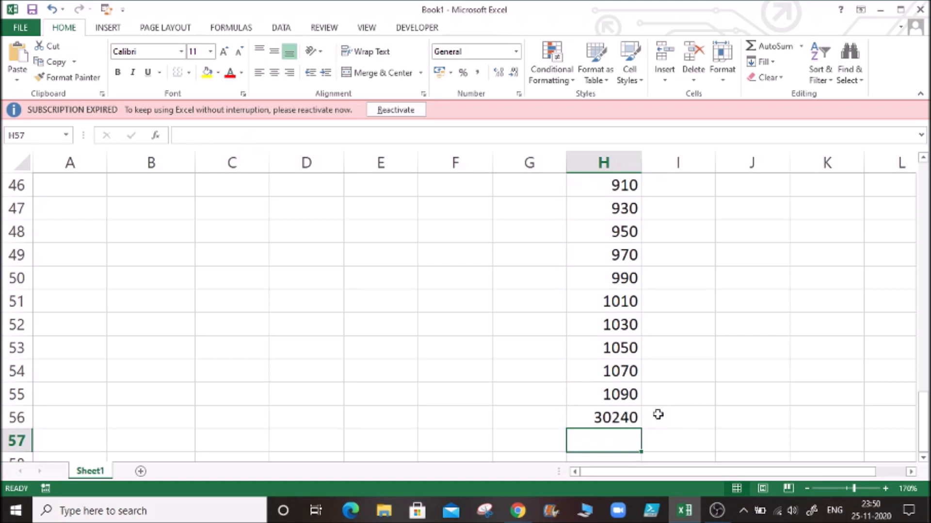
Replace the value in H54 with 100.
{"action": "left_click", "coordinate": [625, 364]}
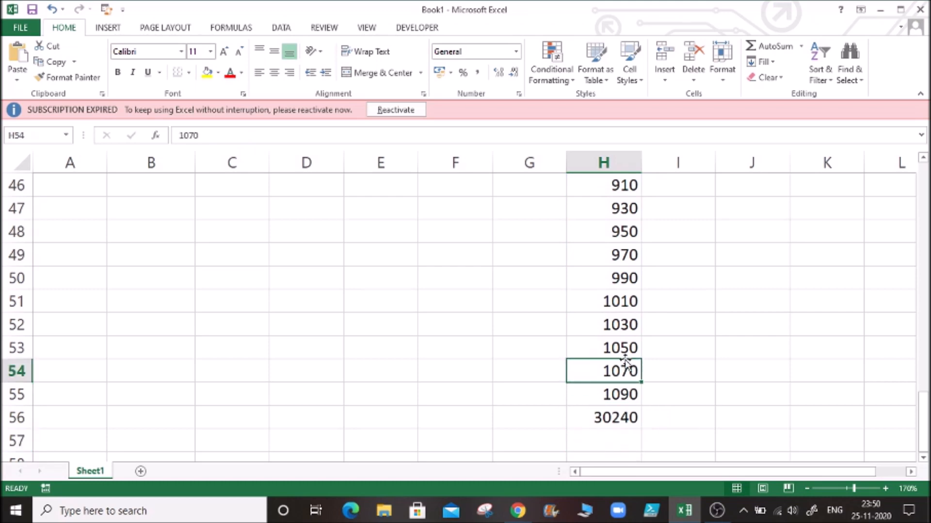
{"action": "key", "text": "Delete"}
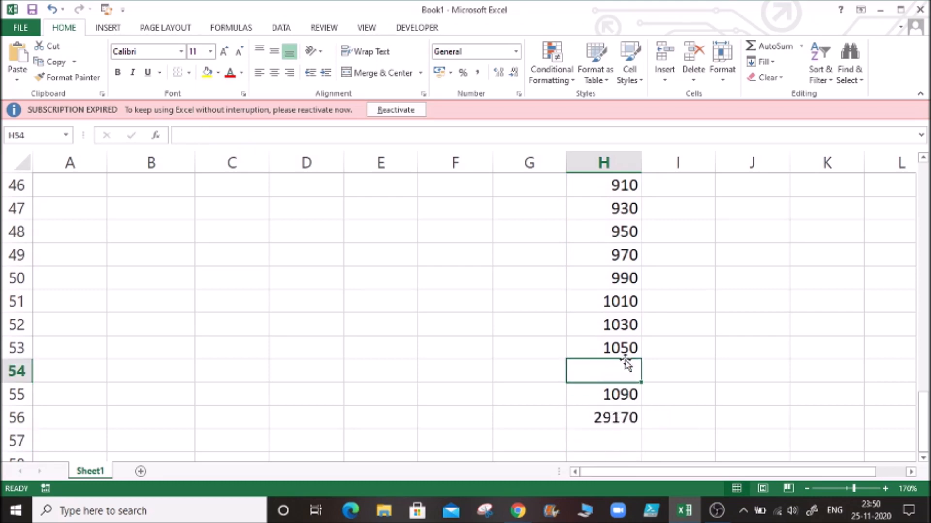
{"action": "type", "text": "100"}
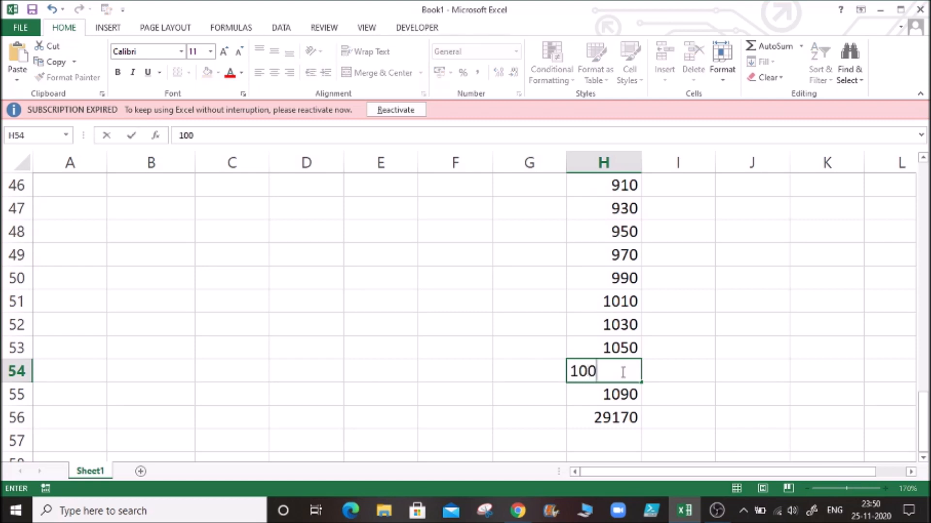
{"action": "key", "text": "Tab"}
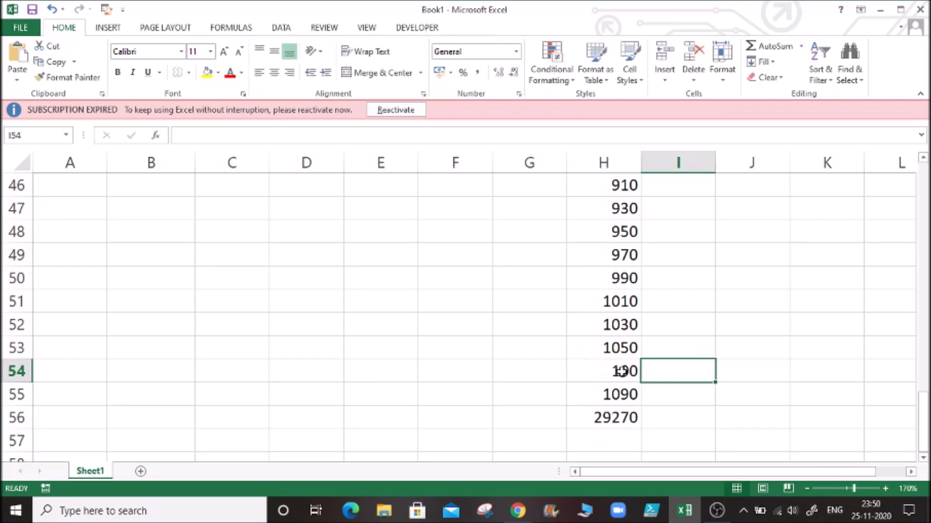
Clear the total in H56 and recreate it with AutoSum over H2:H55, checking the resulting formula.
{"action": "left_click", "coordinate": [622, 371]}
{"action": "key", "text": "Down"}
{"action": "key", "text": "Down"}
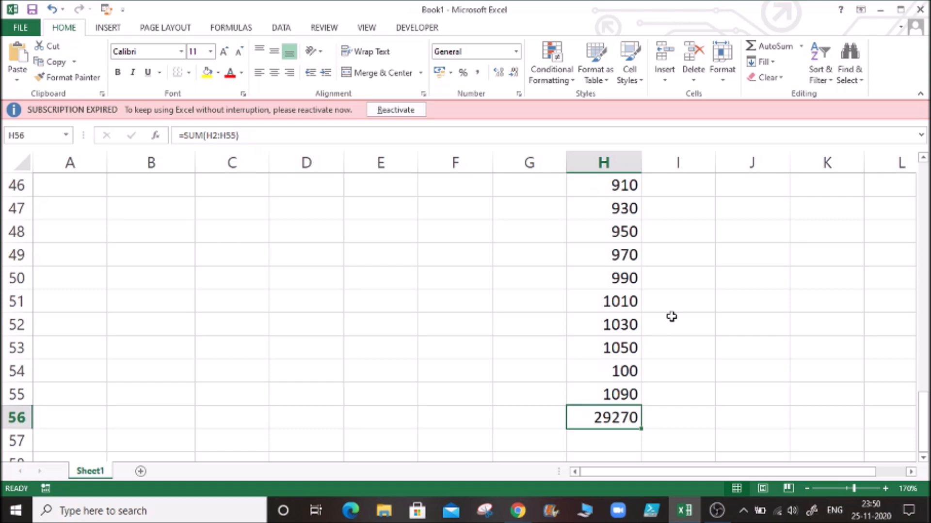
{"action": "key", "text": "Delete"}
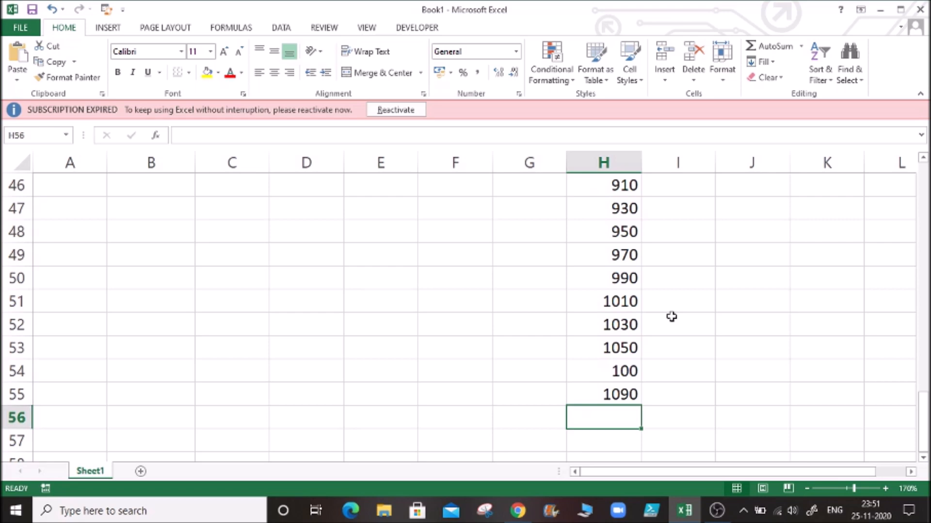
{"action": "key", "text": "alt+equal"}
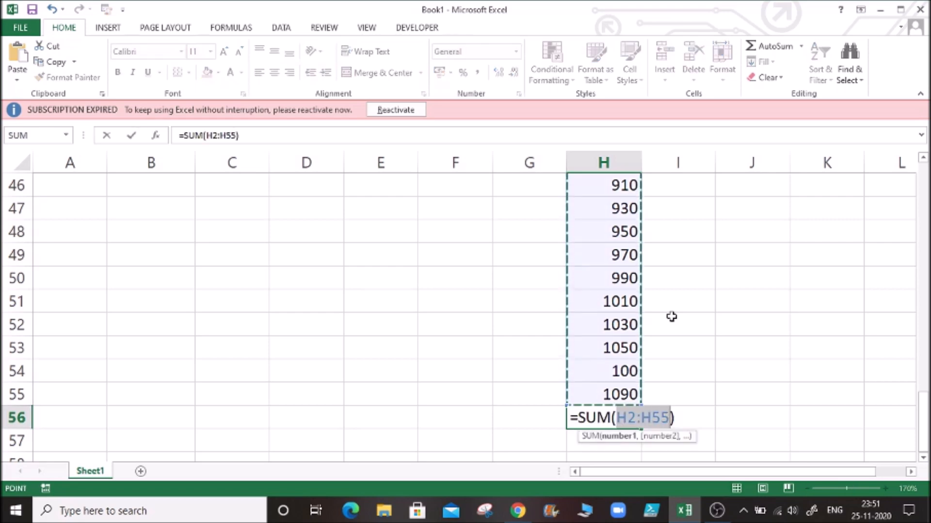
{"action": "left_click_drag", "start_coordinate": [923, 412], "coordinate": [901, 283]}
{"action": "key", "text": "Return"}
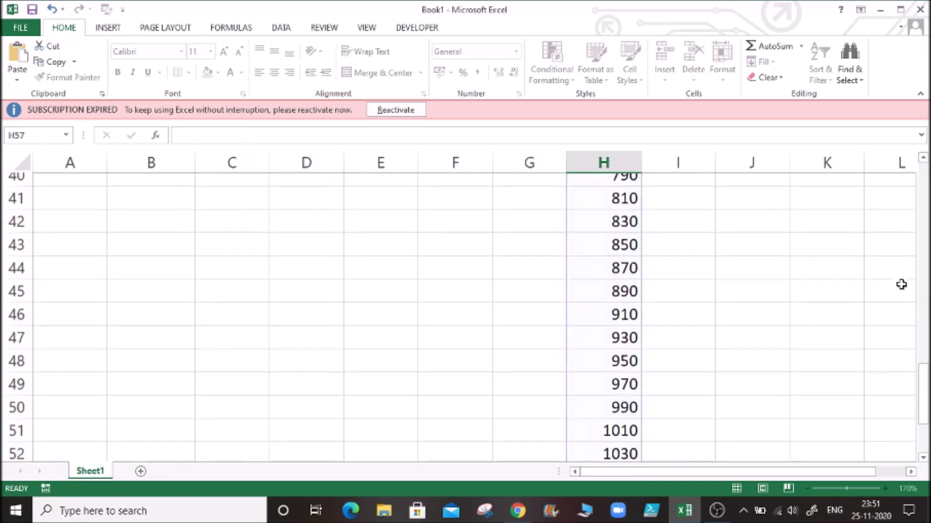
{"action": "double_click", "coordinate": [608, 415]}
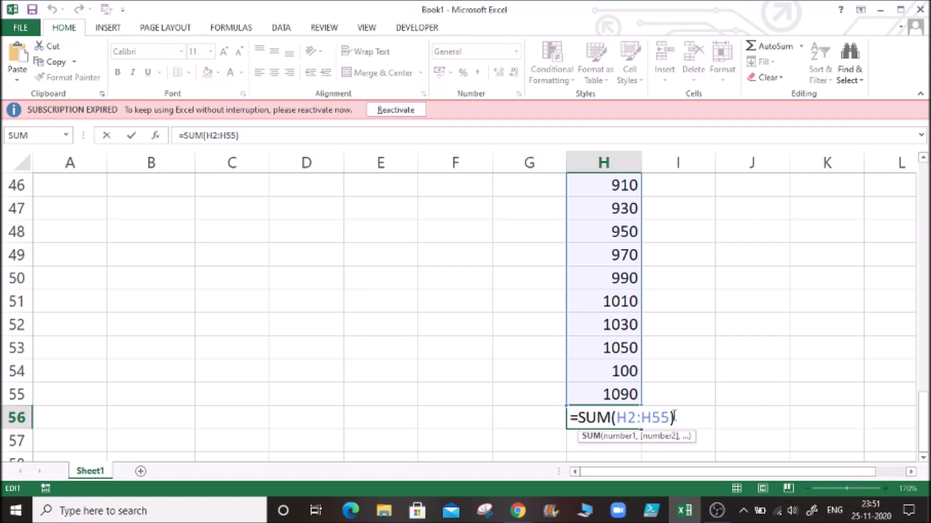
{"action": "left_click", "coordinate": [376, 334]}
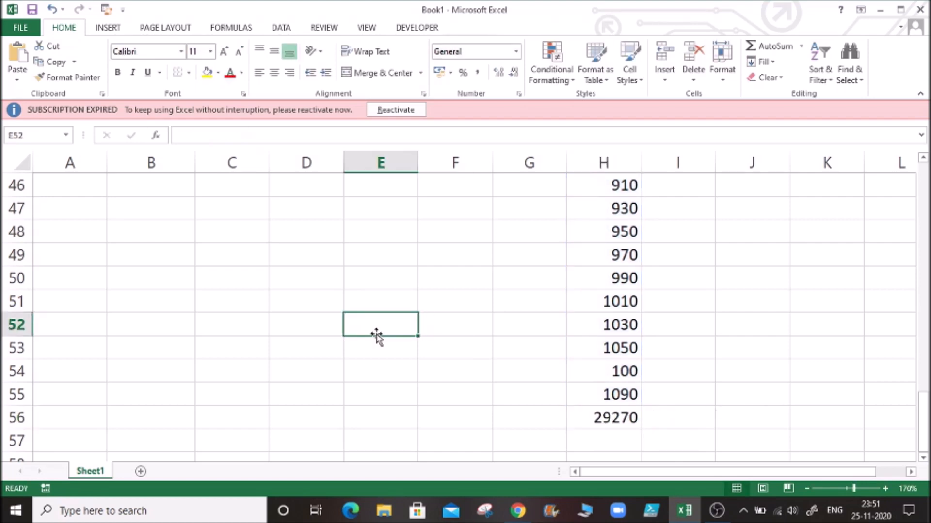
Total the Mar bills in E9 of the bills table using AutoSum over E5:E8.
{"action": "key", "text": "ctrl+Up"}
{"action": "key", "text": "Up"}
{"action": "key", "text": "Up"}
{"action": "key", "text": "Up"}
{"action": "key", "text": "Up"}
{"action": "key", "text": "Up"}
{"action": "key", "text": "Down"}
{"action": "key", "text": "Down"}
{"action": "key", "text": "Down"}
{"action": "key", "text": "Down"}
{"action": "key", "text": "Down"}
{"action": "key", "text": "Down"}
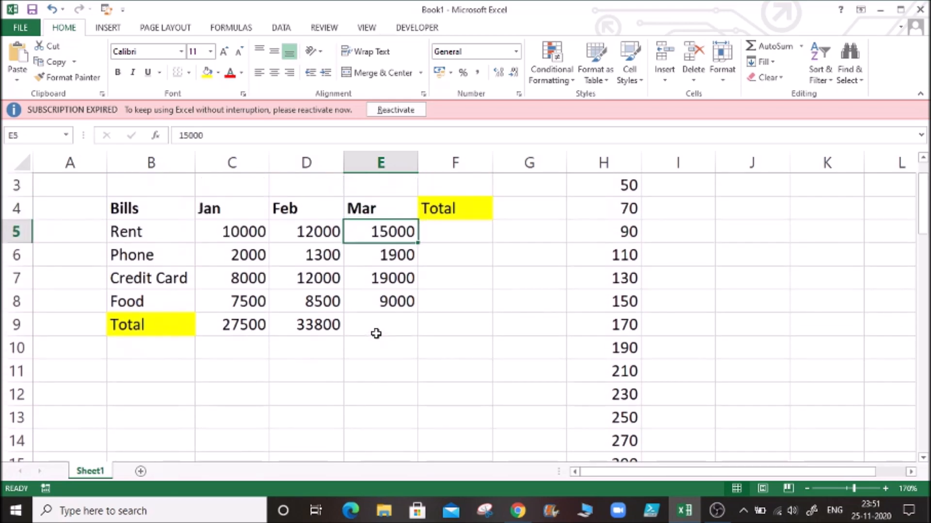
{"action": "key", "text": "alt+equal"}
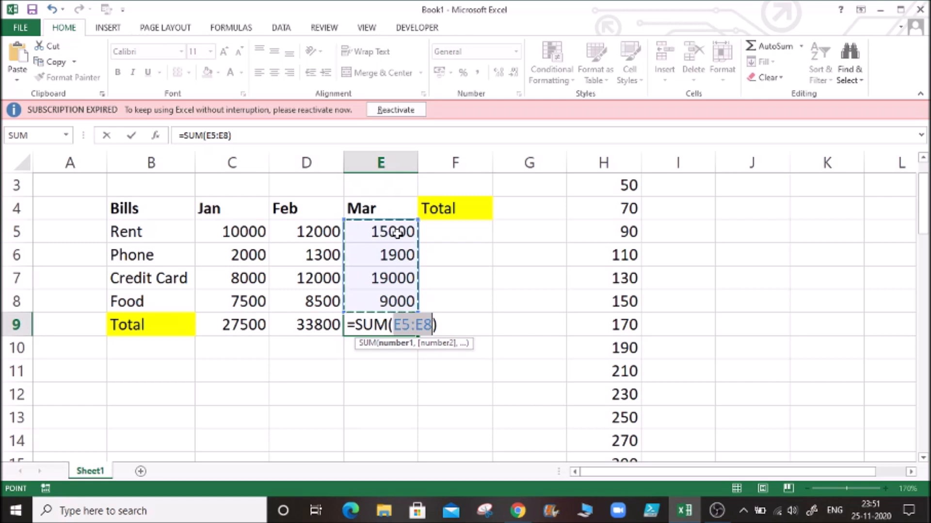
{"action": "key", "text": "Return"}
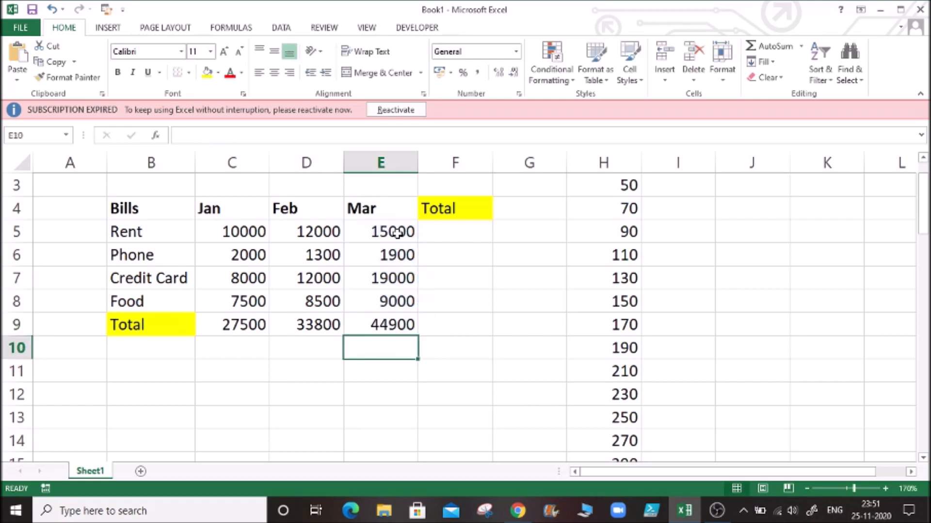
{"action": "left_click", "coordinate": [398, 233]}
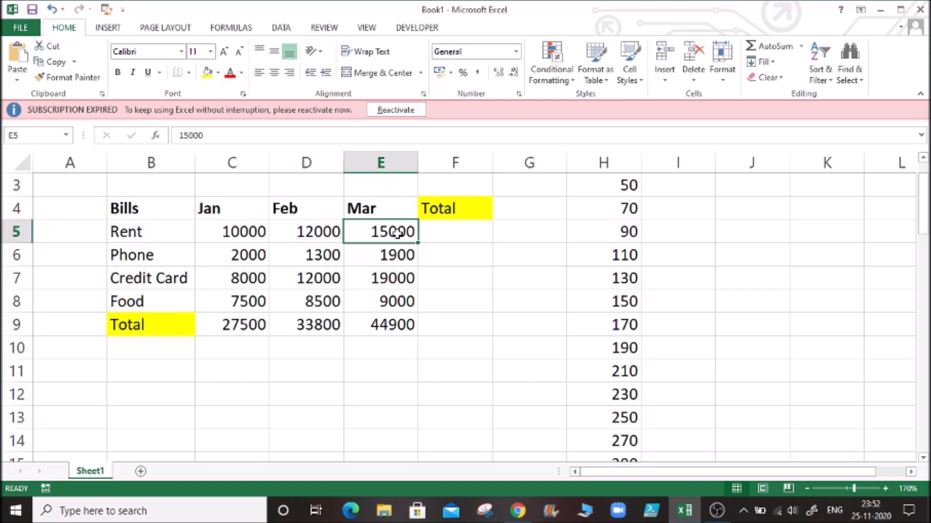
{"action": "left_click", "coordinate": [394, 251]}
{"action": "left_click", "coordinate": [394, 232]}
{"action": "left_click", "coordinate": [381, 210]}
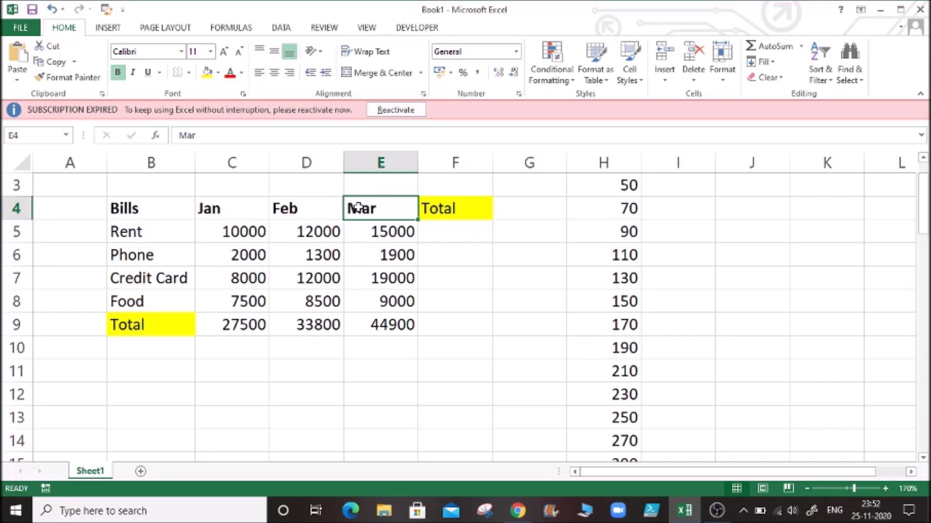
{"action": "left_click", "coordinate": [385, 231]}
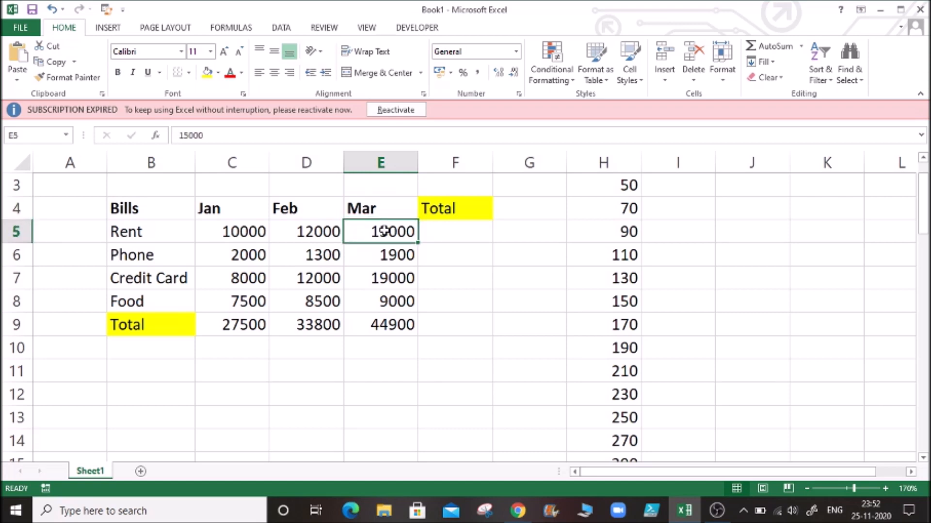
Delete the Jan, Feb and Mar totals in C9:E9 and select the Jan total cell C9.
{"action": "left_click", "coordinate": [397, 330]}
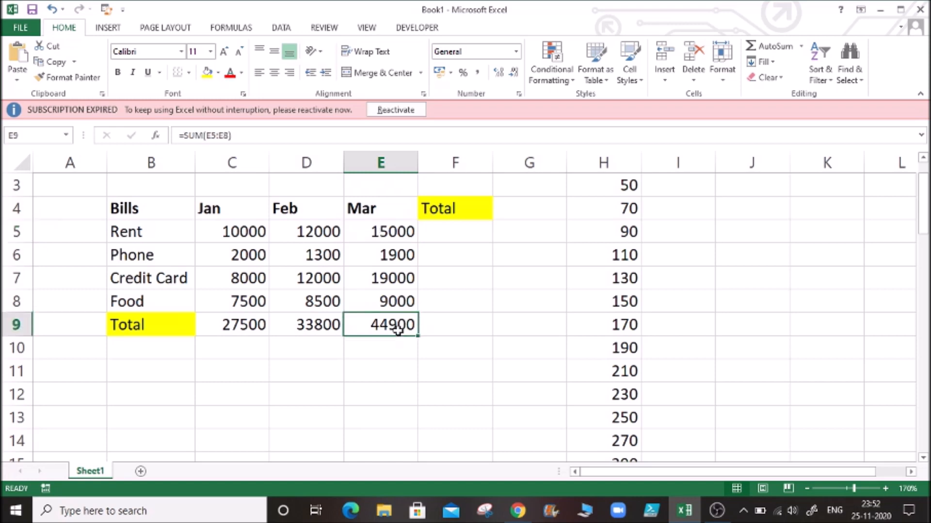
{"action": "key", "text": "shift+Left"}
{"action": "key", "text": "shift+Left"}
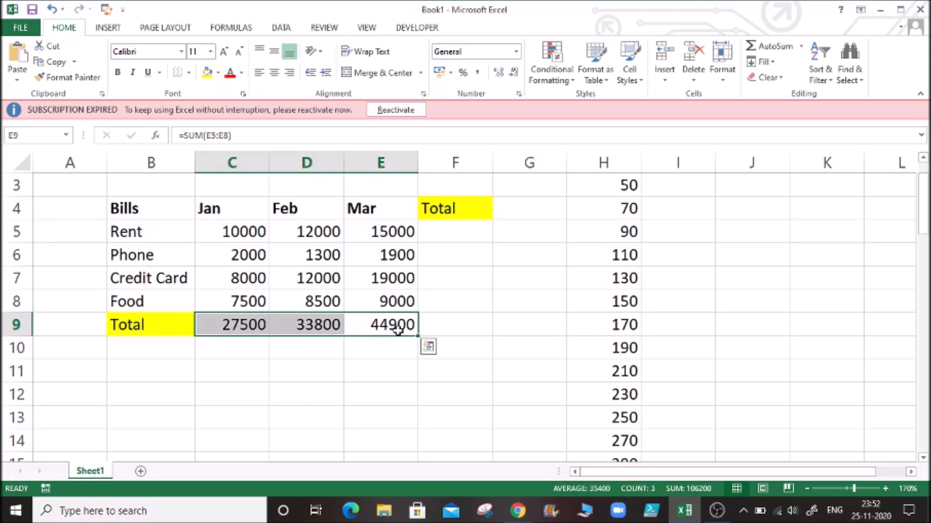
{"action": "key", "text": "Delete"}
{"action": "left_click", "coordinate": [252, 325]}
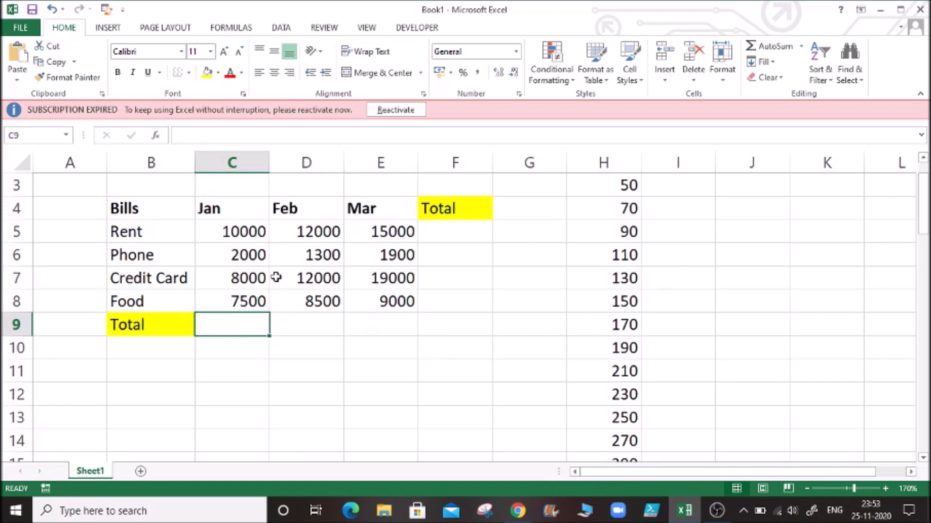
Total the Jan bills in C9 with the SUM function over C5:C8, and clear that total after checking its formula.
{"action": "left_click", "coordinate": [244, 236]}
{"action": "left_click_drag", "start_coordinate": [272, 255], "coordinate": [401, 297]}
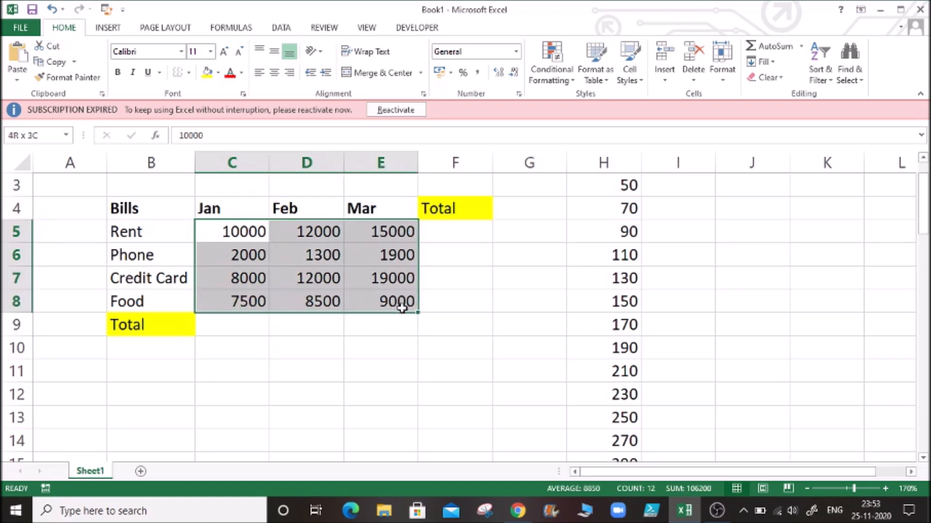
{"action": "left_click", "coordinate": [230, 337]}
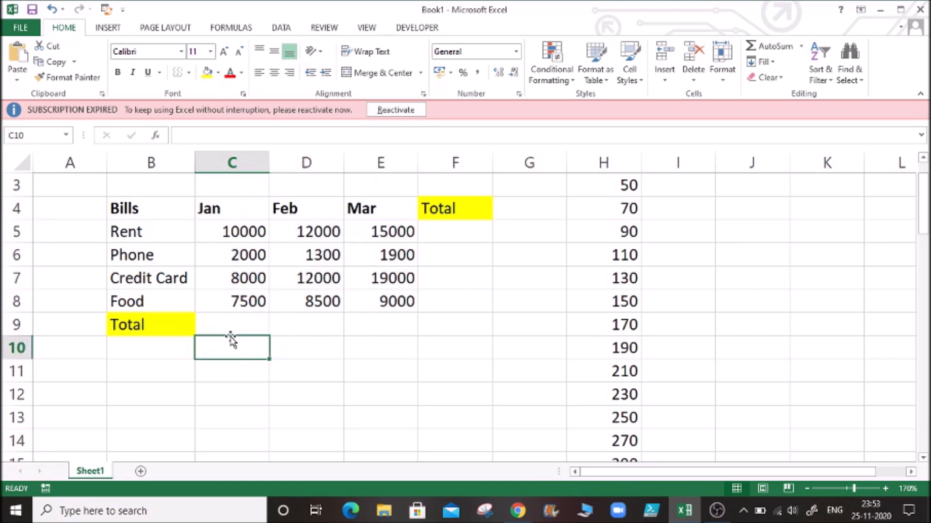
{"action": "double_click", "coordinate": [229, 326]}
{"action": "type", "text": "=sum"}
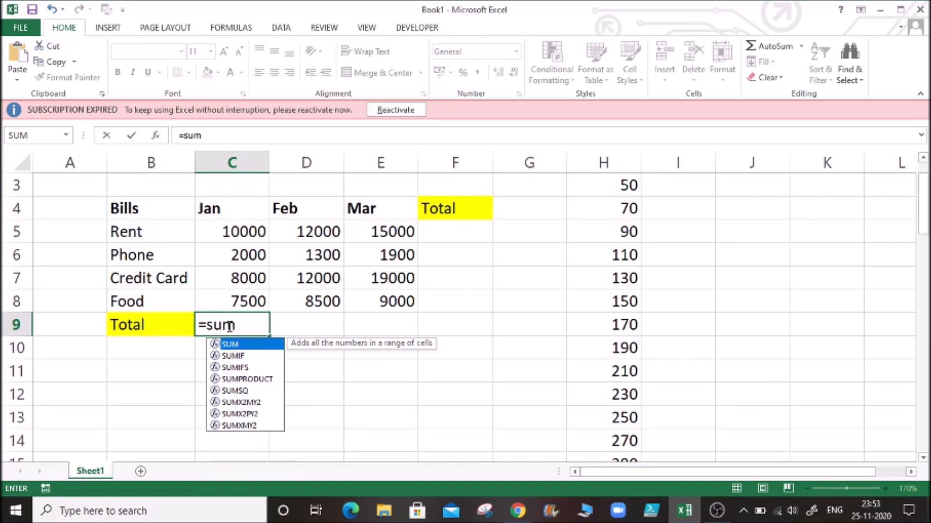
{"action": "key", "text": "Tab"}
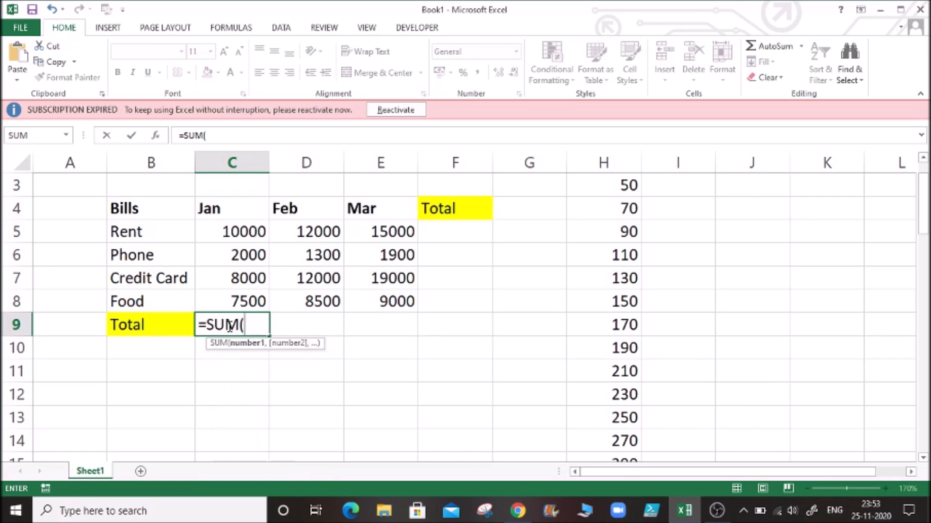
{"action": "left_click", "coordinate": [245, 231]}
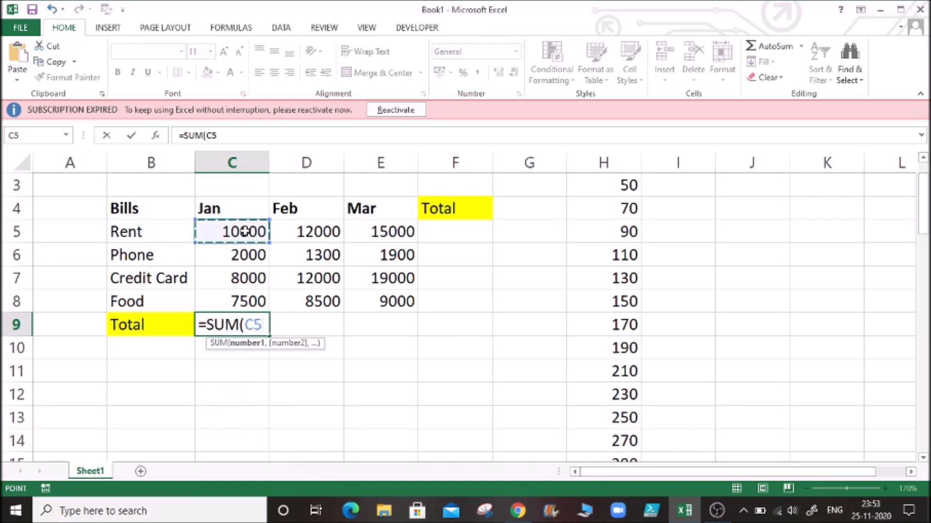
{"action": "key", "text": "shift+Down"}
{"action": "key", "text": "shift+Down"}
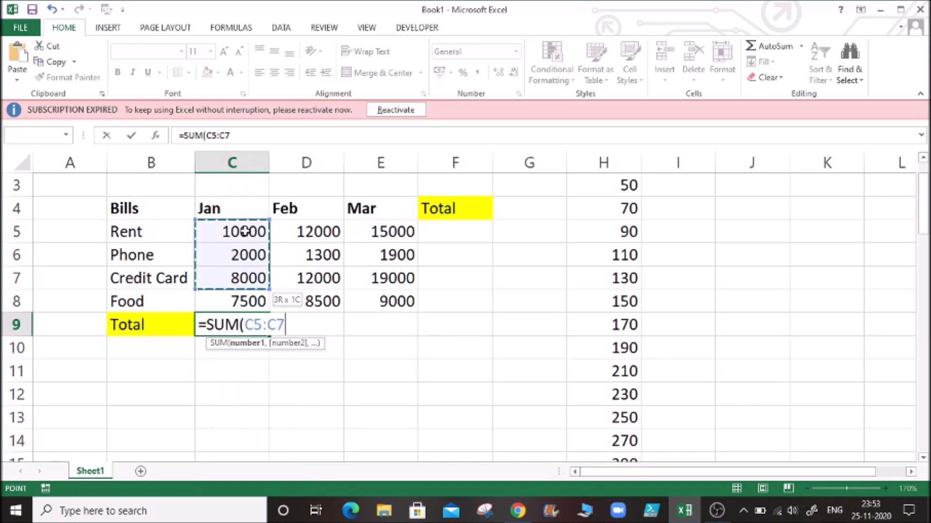
{"action": "key", "text": "shift+Down"}
{"action": "key", "text": "Return"}
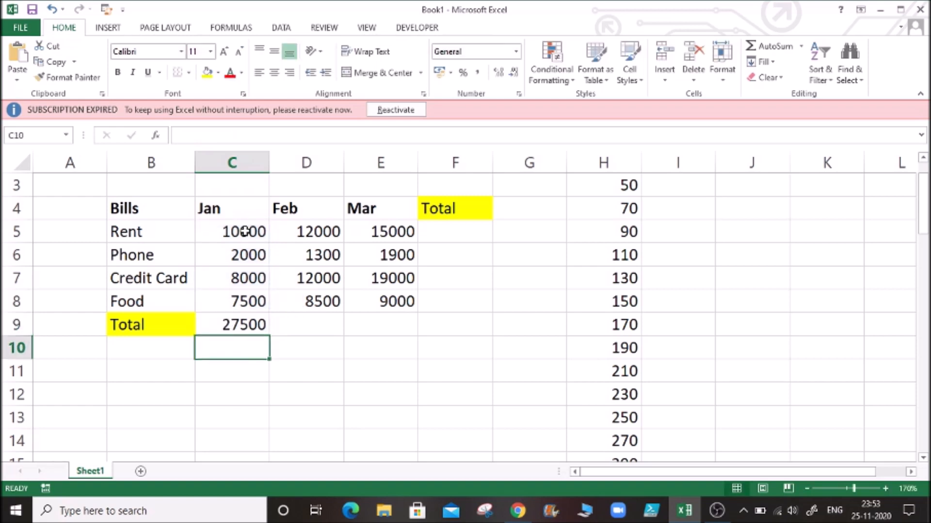
{"action": "left_click", "coordinate": [226, 324]}
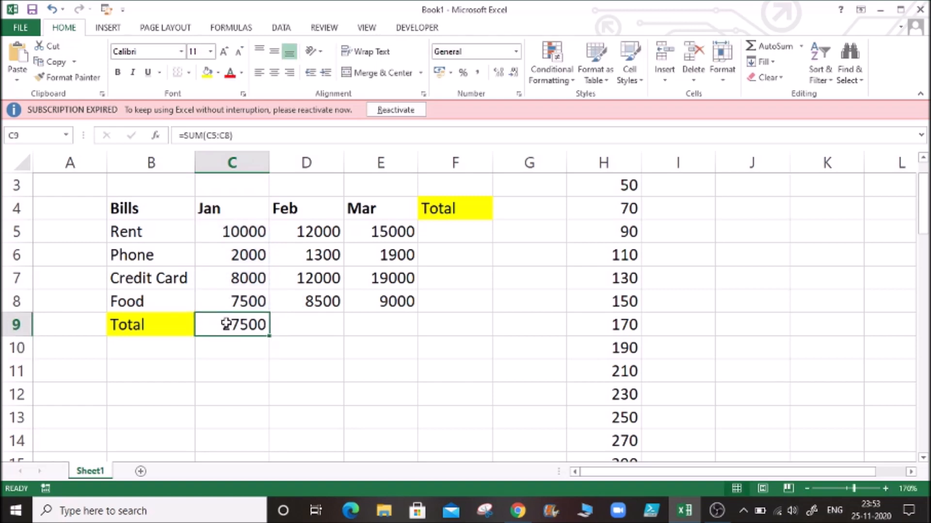
{"action": "key", "text": "Delete"}
Total all three months of bills in E9 with the formula =SUM(C5:E8), entering the range's corner cell references manually.
{"action": "left_click_drag", "start_coordinate": [235, 232], "coordinate": [383, 301]}
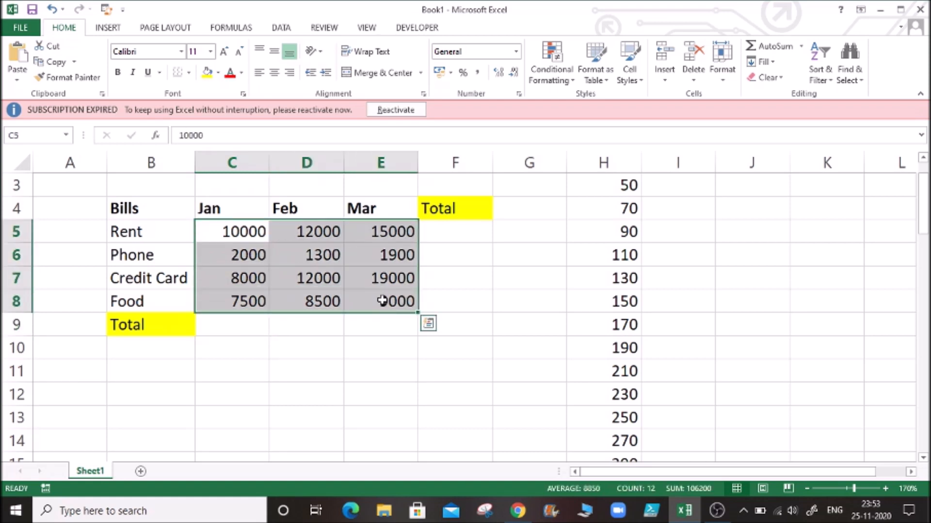
{"action": "left_click", "coordinate": [371, 330]}
{"action": "type", "text": "="}
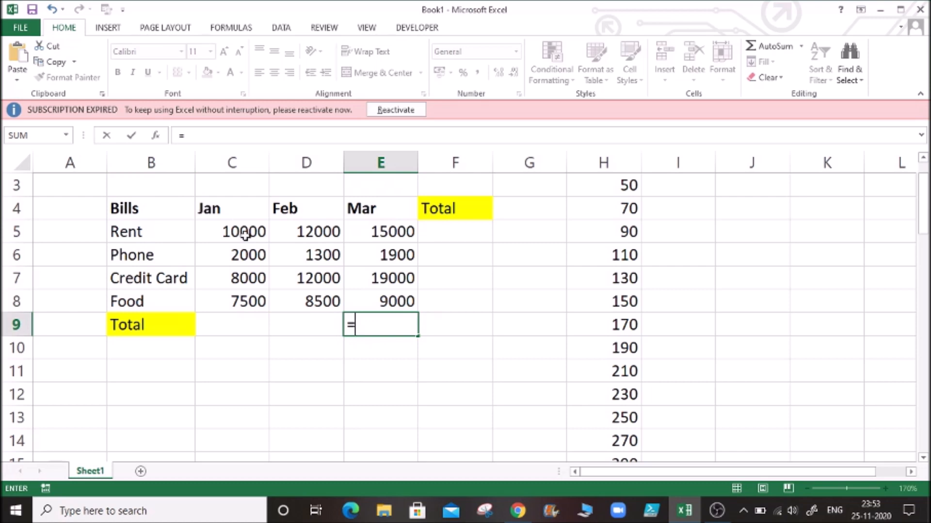
{"action": "type", "text": "sum"}
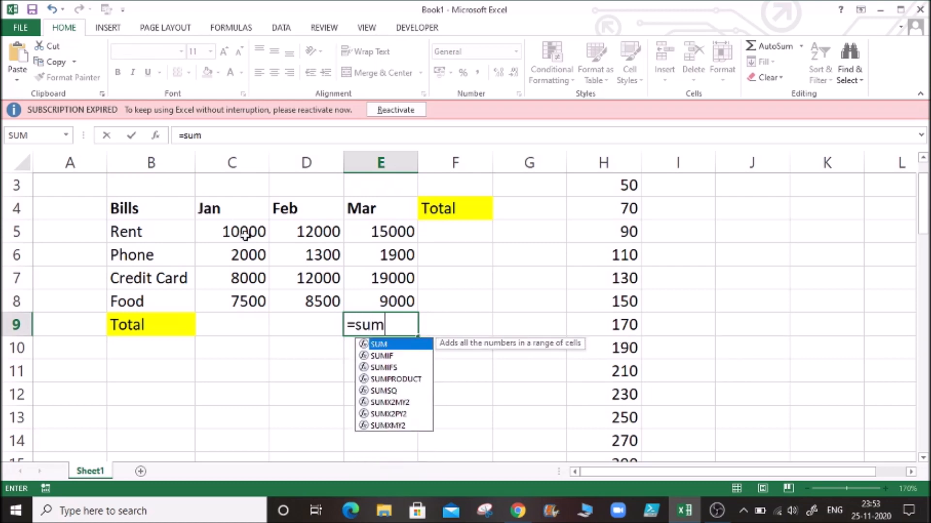
{"action": "key", "text": "Tab"}
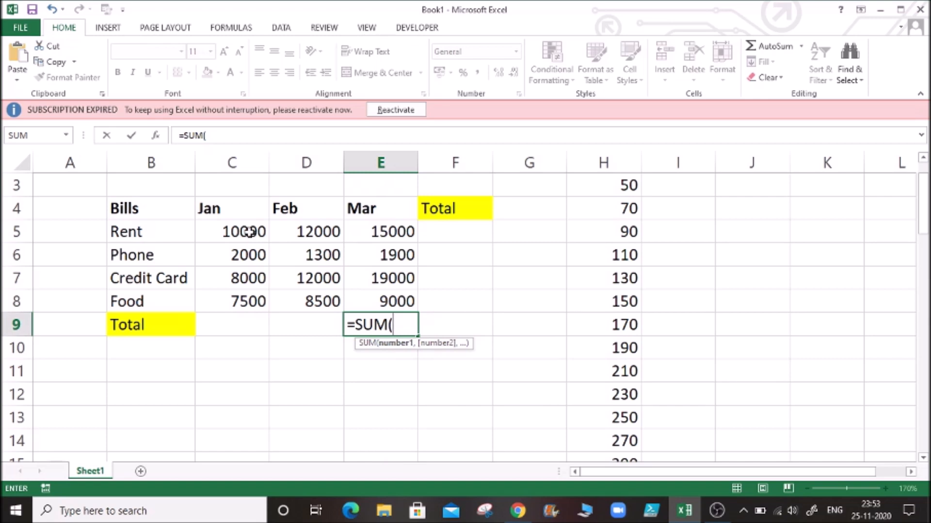
{"action": "type", "text": "c5:"}
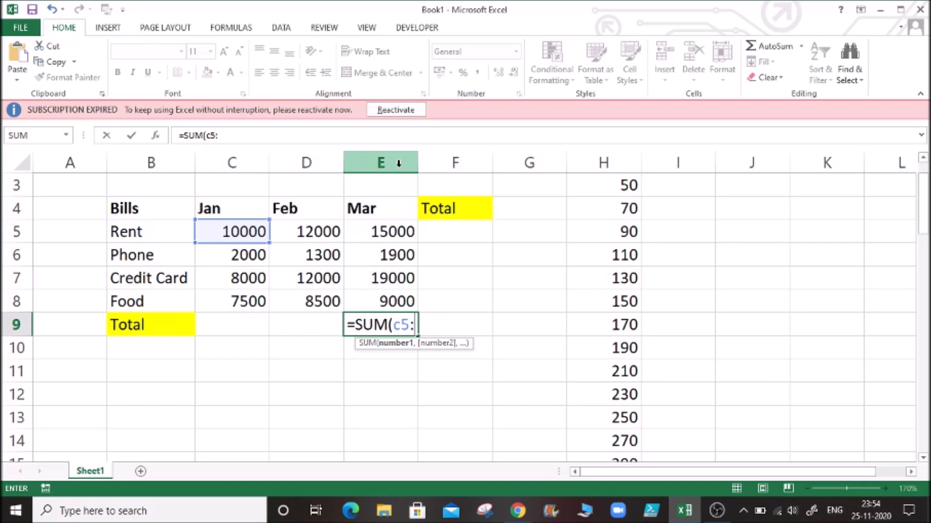
{"action": "type", "text": "e8"}
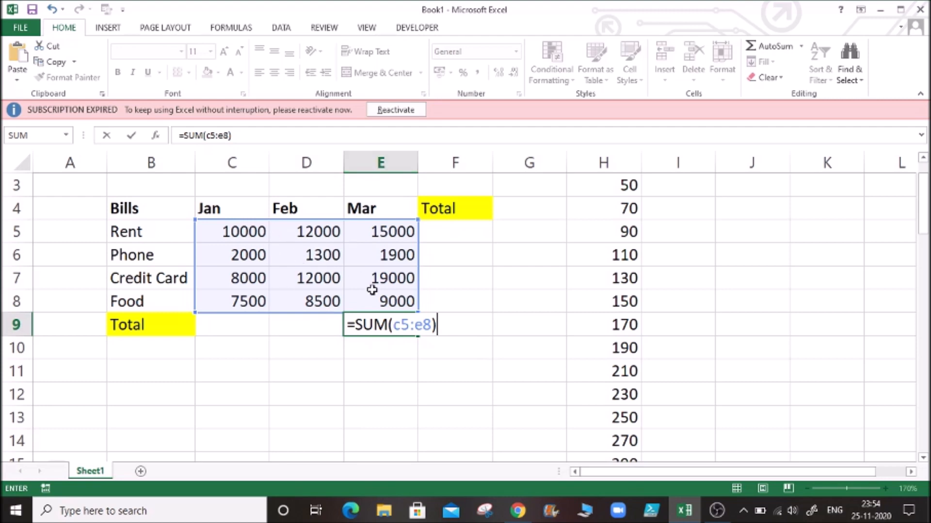
{"action": "key", "text": "Return"}
Review the formula in E9 and its range corner cells C5 and E8, and delete the E9 total.
{"action": "double_click", "coordinate": [391, 324]}
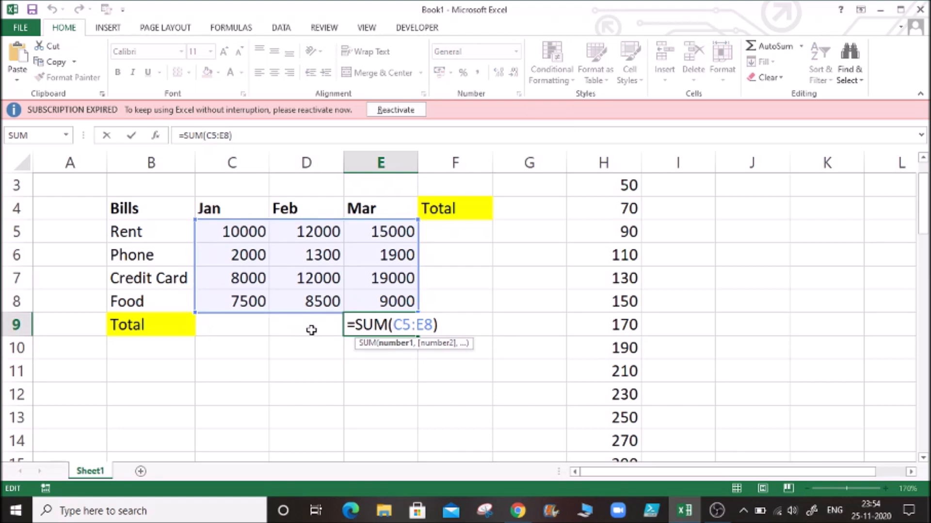
{"action": "left_click", "coordinate": [311, 330]}
{"action": "key", "text": "Escape"}
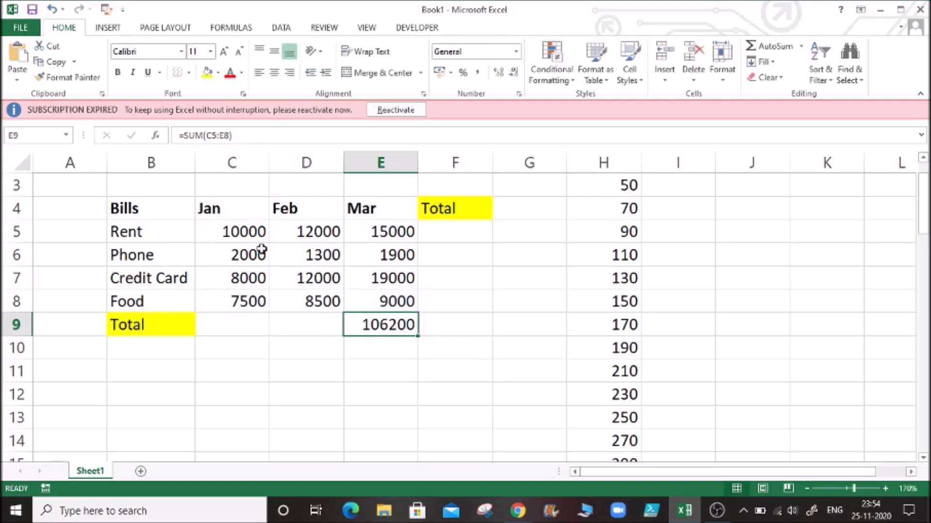
{"action": "left_click", "coordinate": [249, 233]}
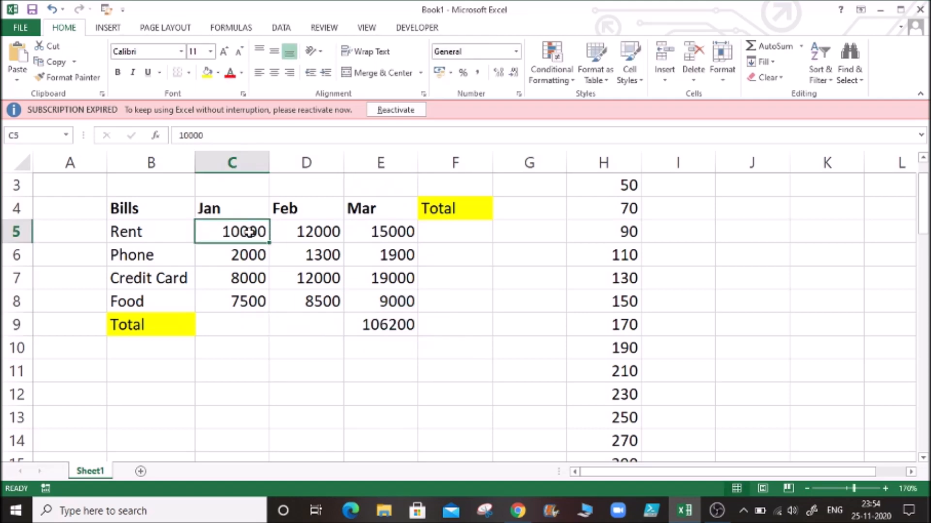
{"action": "left_click", "coordinate": [388, 298]}
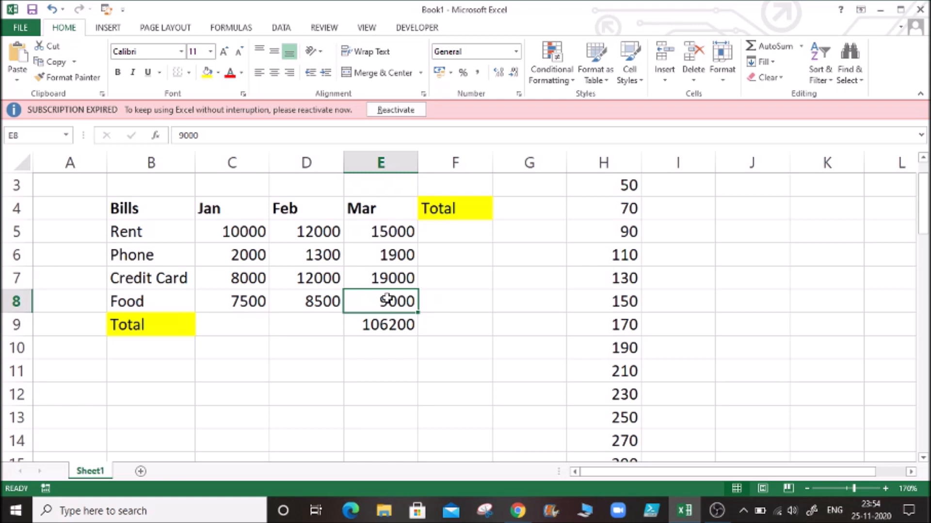
{"action": "left_click", "coordinate": [404, 328]}
{"action": "key", "text": "Delete"}
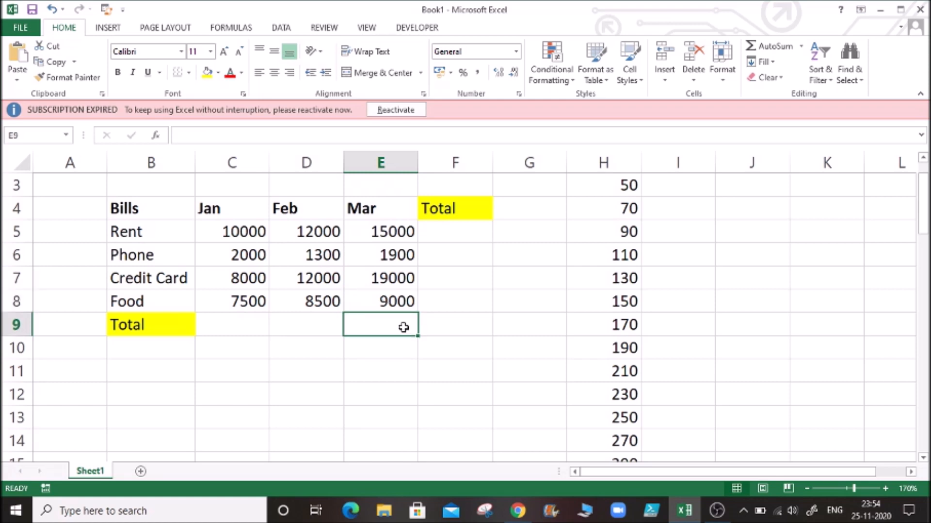
Total the Rent row across Jan to Mar in F5 with the SUM function over C5:E5.
{"action": "left_click_drag", "start_coordinate": [245, 234], "coordinate": [396, 237]}
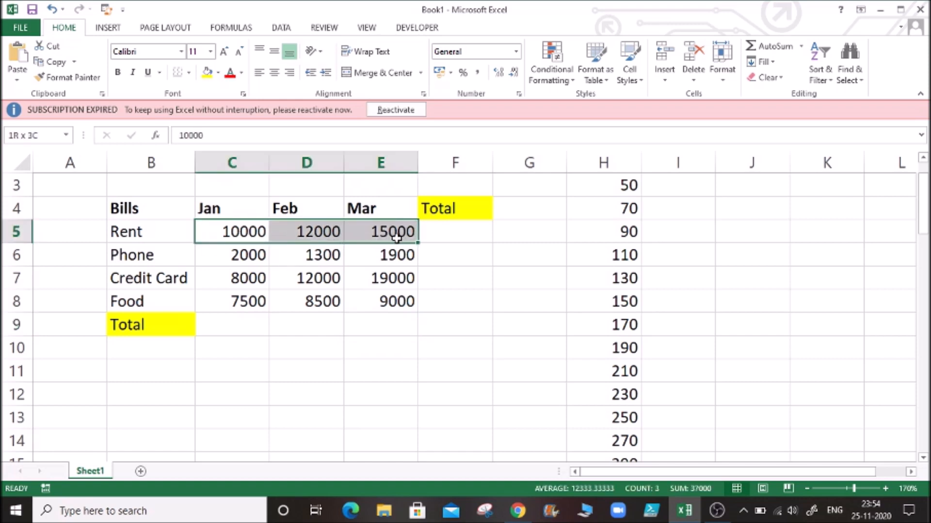
{"action": "left_click_drag", "start_coordinate": [247, 277], "coordinate": [385, 285]}
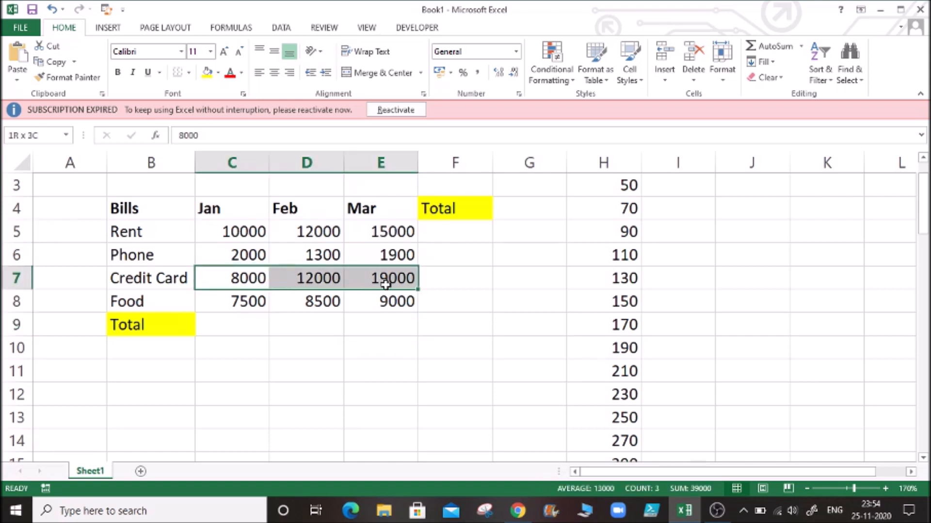
{"action": "left_click", "coordinate": [353, 257]}
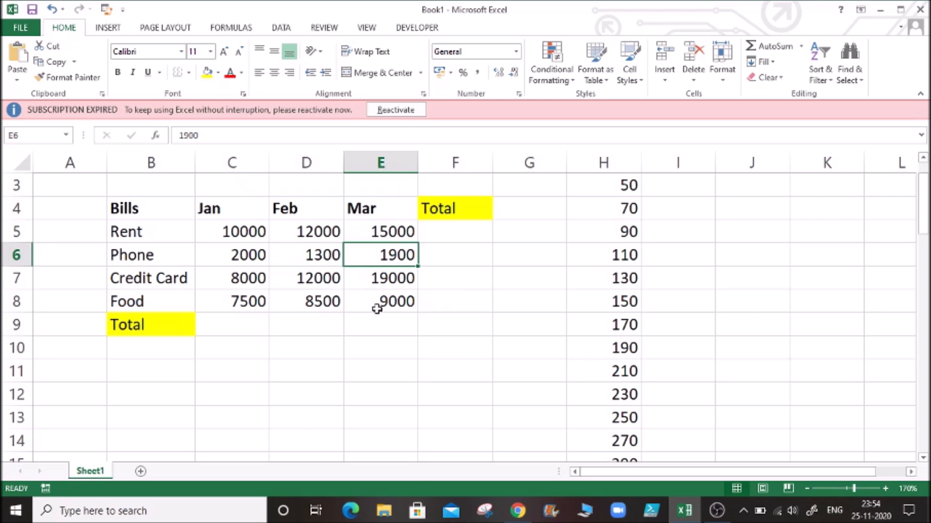
{"action": "left_click", "coordinate": [390, 325]}
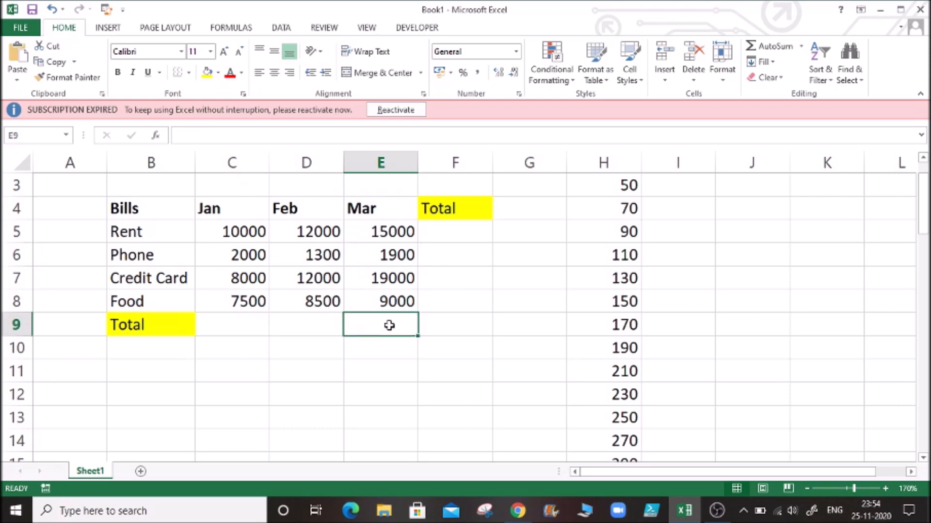
{"action": "left_click", "coordinate": [467, 233]}
{"action": "type", "text": "=sum"}
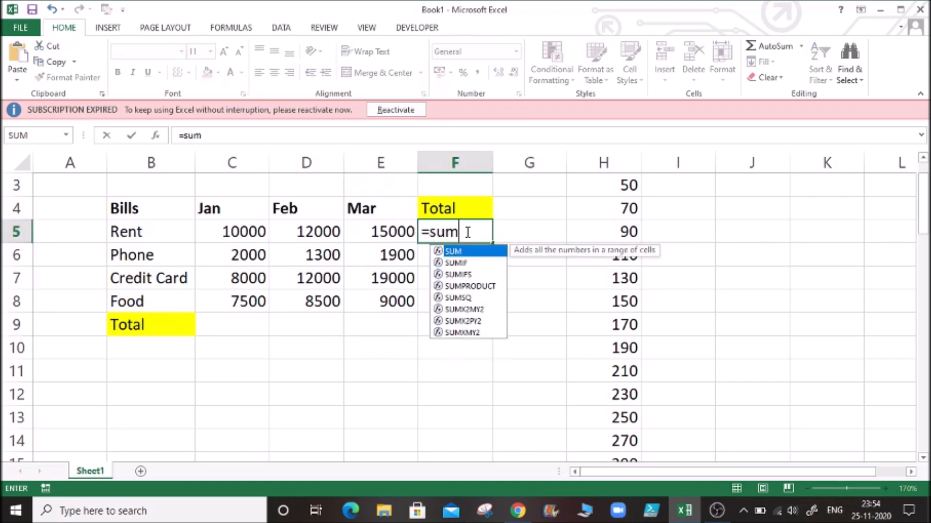
{"action": "key", "text": "Tab"}
{"action": "key", "text": "Left"}
{"action": "key", "text": "Left"}
{"action": "key", "text": "Left"}
{"action": "key", "text": "shift+Right"}
{"action": "key", "text": "shift+Right"}
{"action": "key", "text": "Return"}
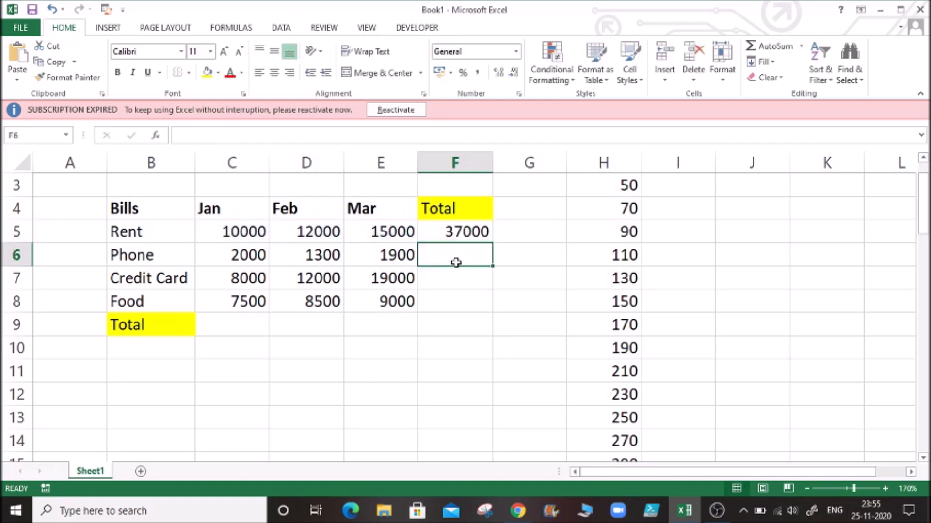
Total the Credit Card row in F7 with the SUM function over C7:E7.
{"action": "left_click", "coordinate": [445, 281]}
{"action": "type", "text": "=sum"}
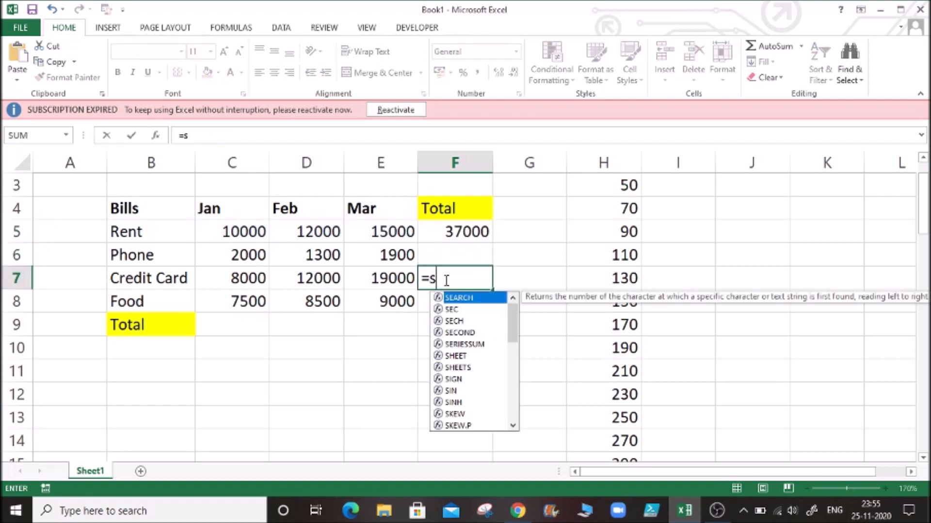
{"action": "key", "text": "Tab"}
{"action": "left_click_drag", "start_coordinate": [254, 277], "coordinate": [375, 289]}
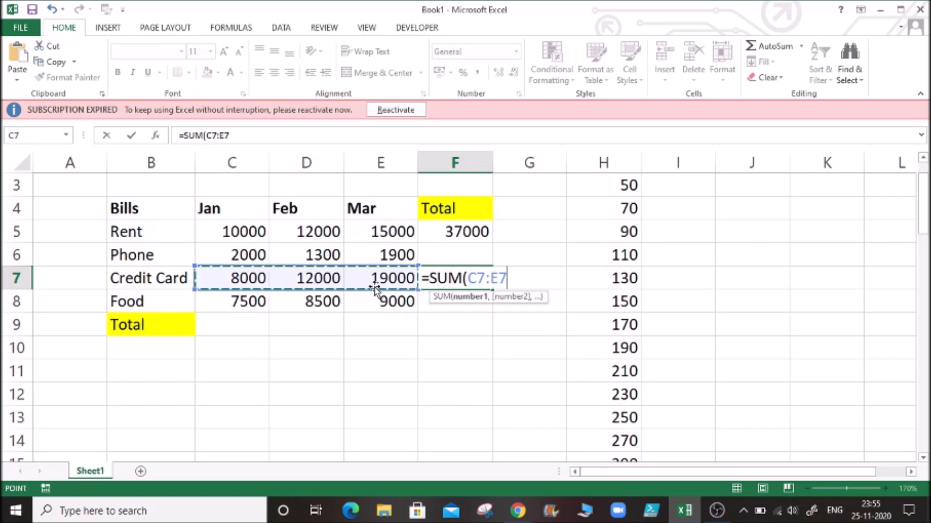
{"action": "key", "text": "Return"}
Add the Rent and Credit Card totals in F9 with the cell-reference formula =F5+F7.
{"action": "left_click", "coordinate": [468, 326]}
{"action": "type", "text": "="}
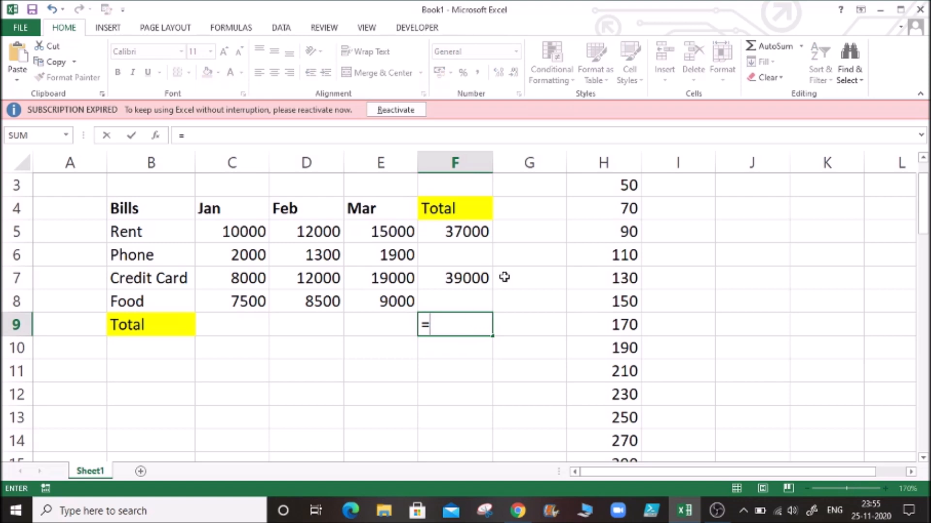
{"action": "left_click", "coordinate": [479, 232]}
{"action": "type", "text": "+"}
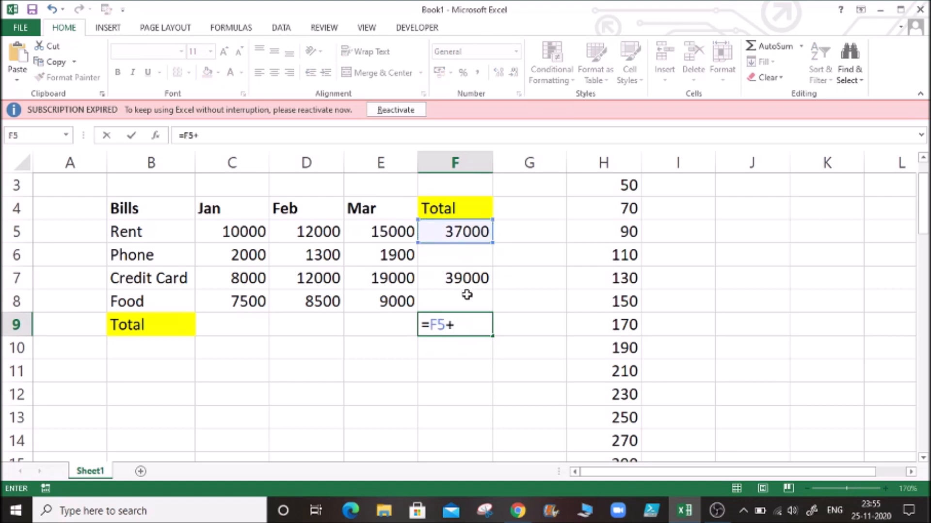
{"action": "left_click", "coordinate": [466, 278]}
{"action": "key", "text": "Return"}
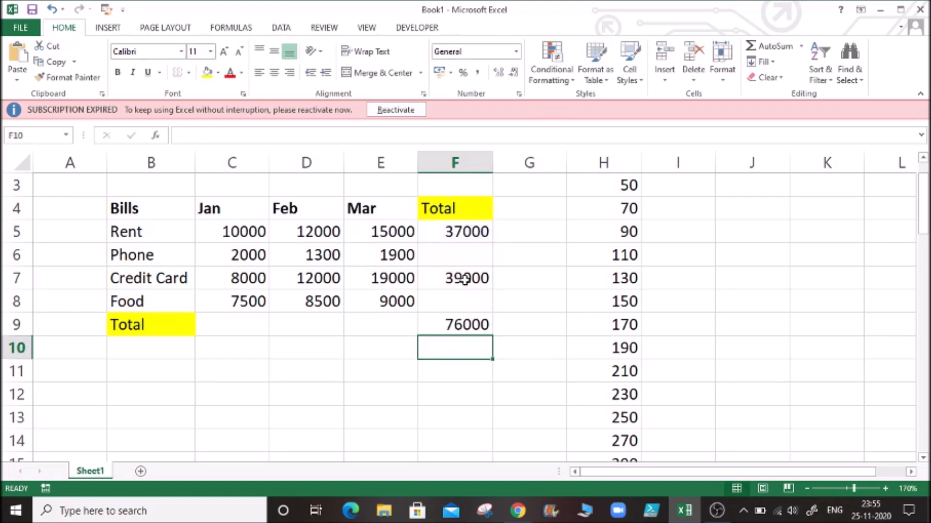
Replace the F9 total with =SUM(C5:E5)+SUM(C7:E7) to add the Rent and Credit Card rows directly.
{"action": "left_click", "coordinate": [454, 321]}
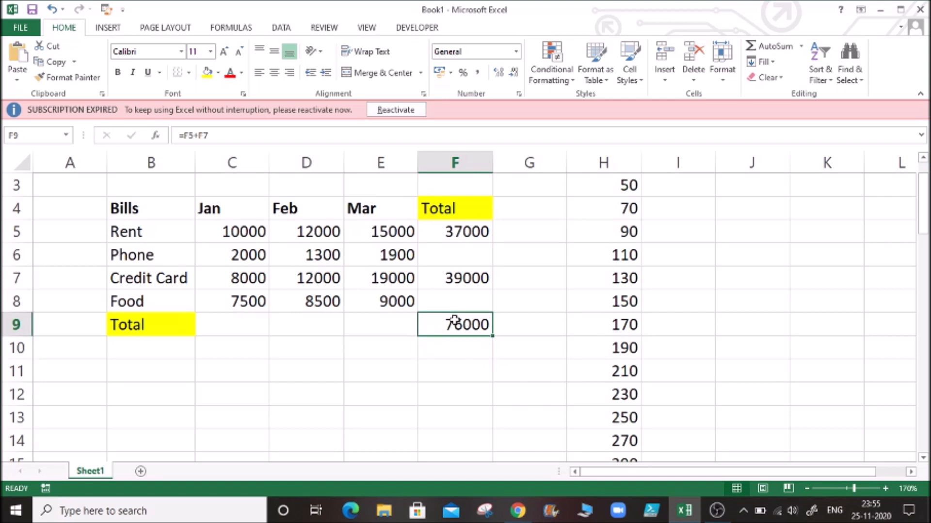
{"action": "key", "text": "Delete"}
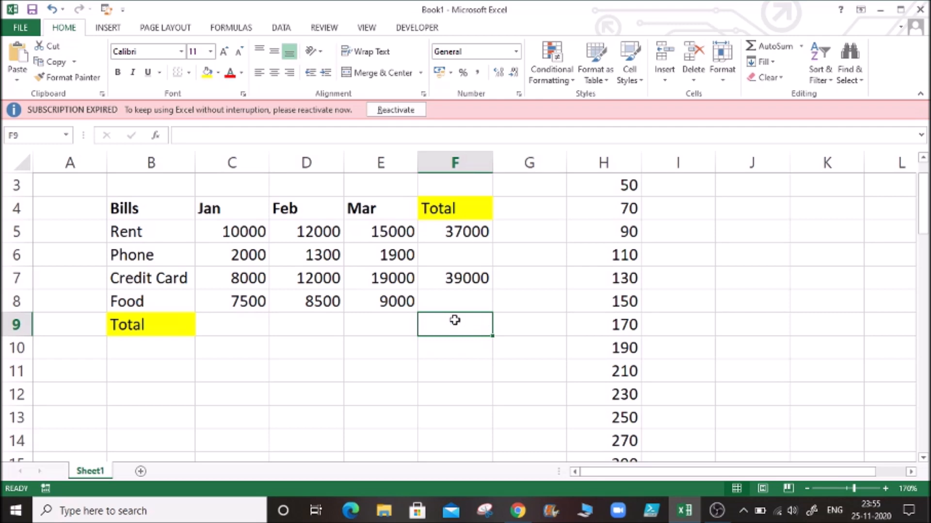
{"action": "type", "text": "=sum"}
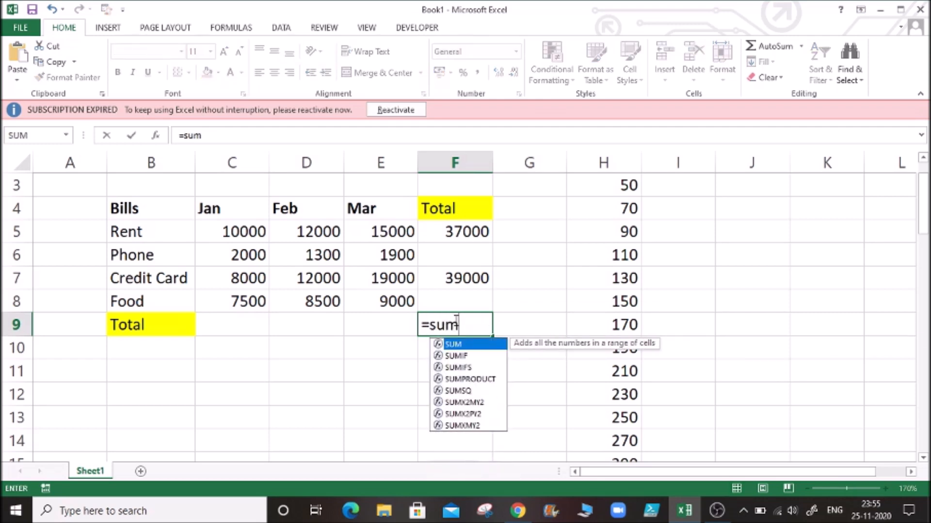
{"action": "key", "text": "Tab"}
{"action": "left_click_drag", "start_coordinate": [245, 232], "coordinate": [361, 234]}
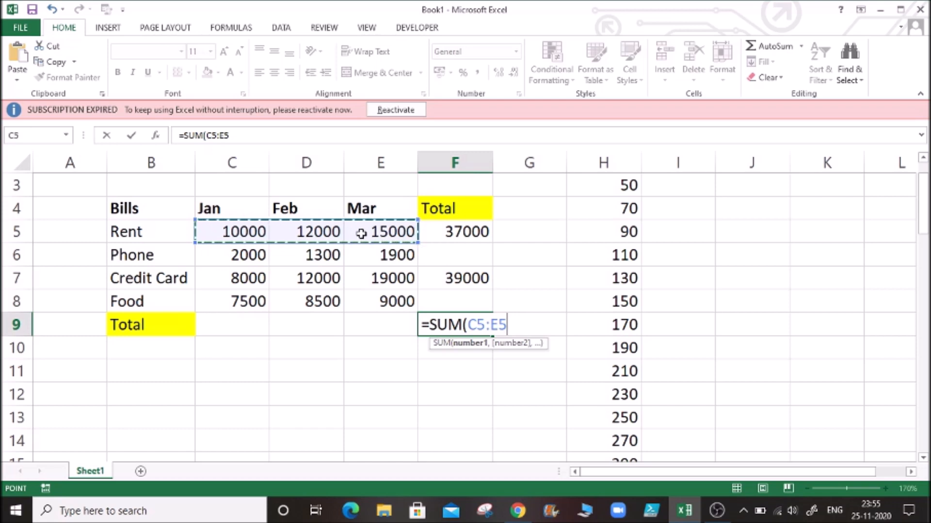
{"action": "type", "text": ")"}
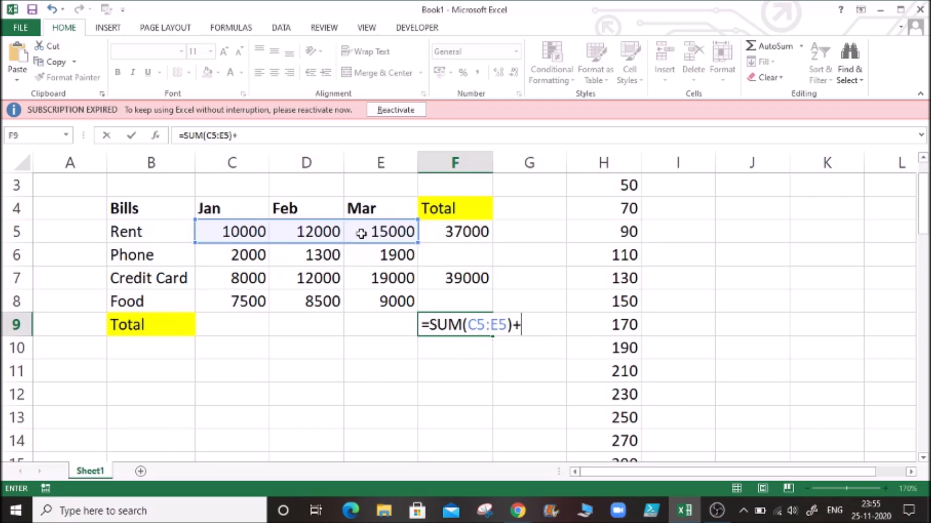
{"action": "type", "text": "+sum"}
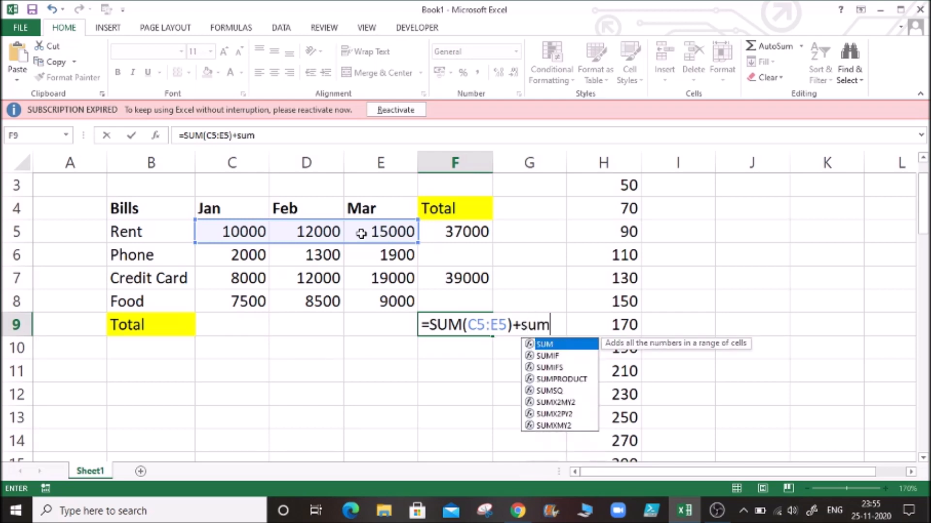
{"action": "key", "text": "Tab"}
{"action": "left_click_drag", "start_coordinate": [251, 278], "coordinate": [379, 279]}
{"action": "type", "text": ")"}
{"action": "key", "text": "Return"}
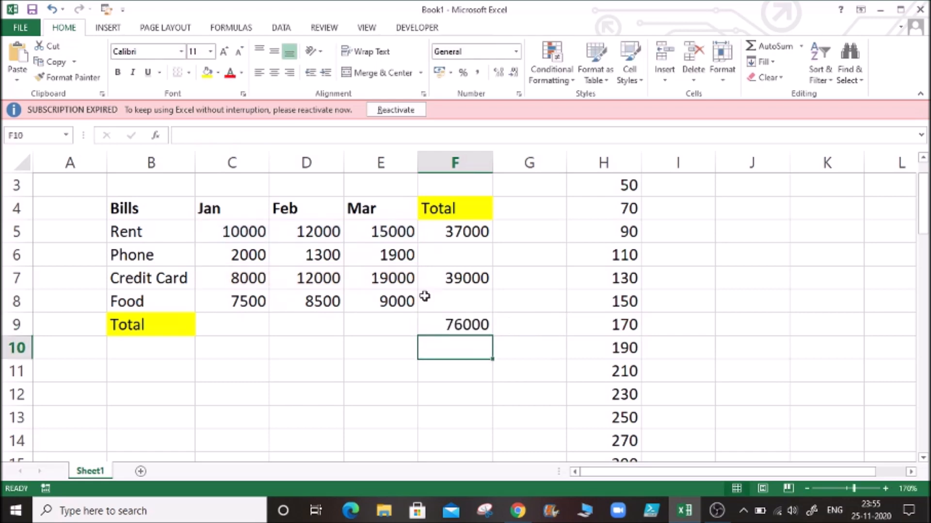
Change the F9 formula to =SUM(C5:E5)-SUM(C7:E7) to subtract the Credit Card row from the Rent row.
{"action": "left_click", "coordinate": [459, 324]}
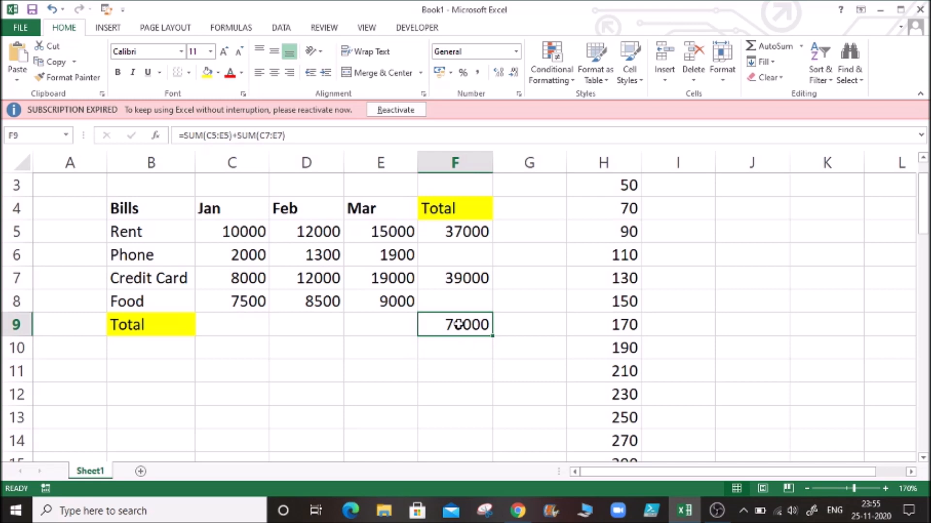
{"action": "double_click", "coordinate": [459, 324]}
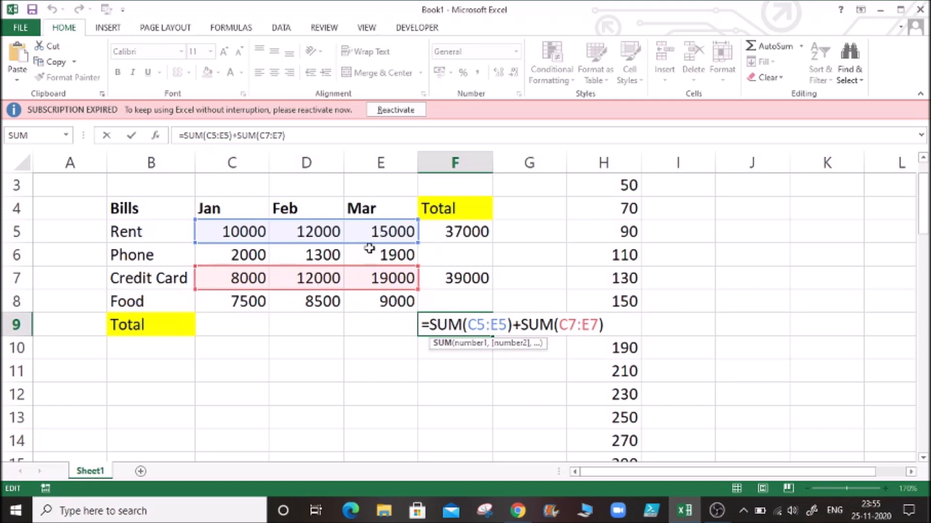
{"action": "left_click", "coordinate": [519, 325]}
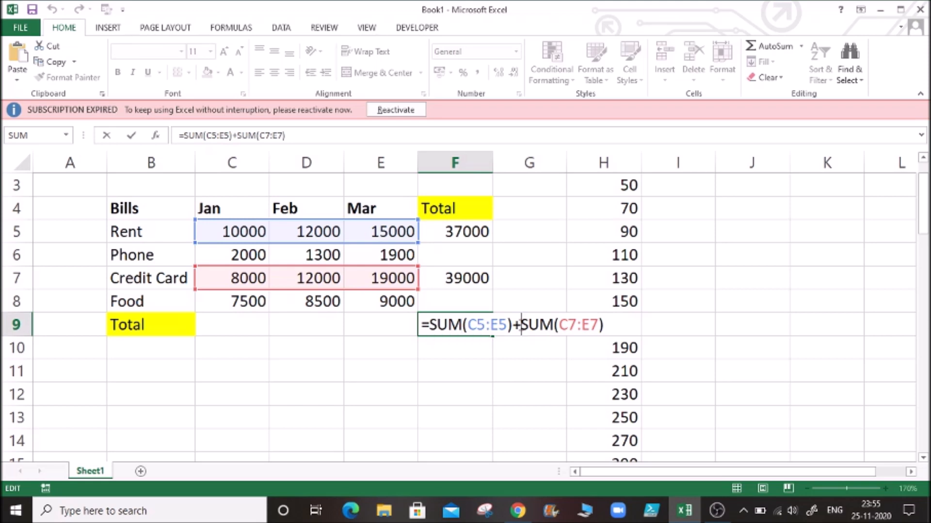
{"action": "key", "text": "BackSpace"}
{"action": "type", "text": "-"}
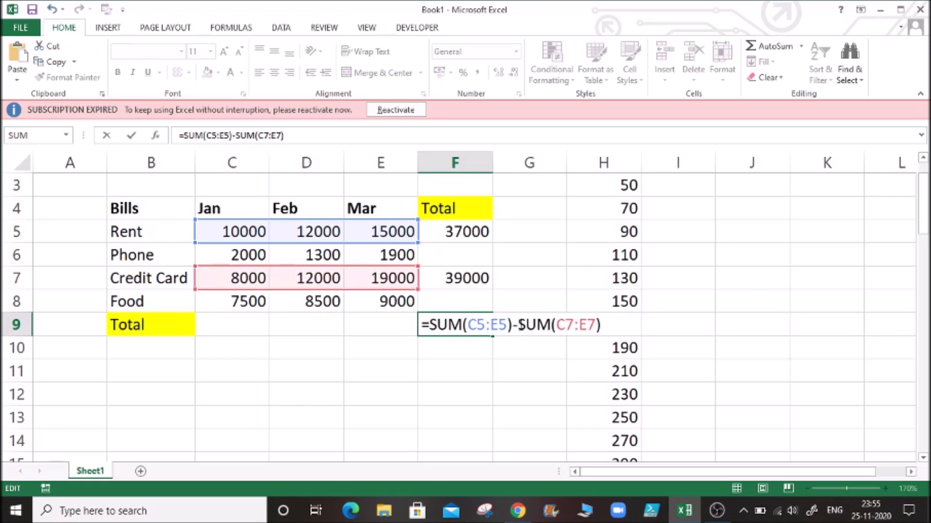
{"action": "key", "text": "Return"}
{"action": "left_click", "coordinate": [479, 323]}
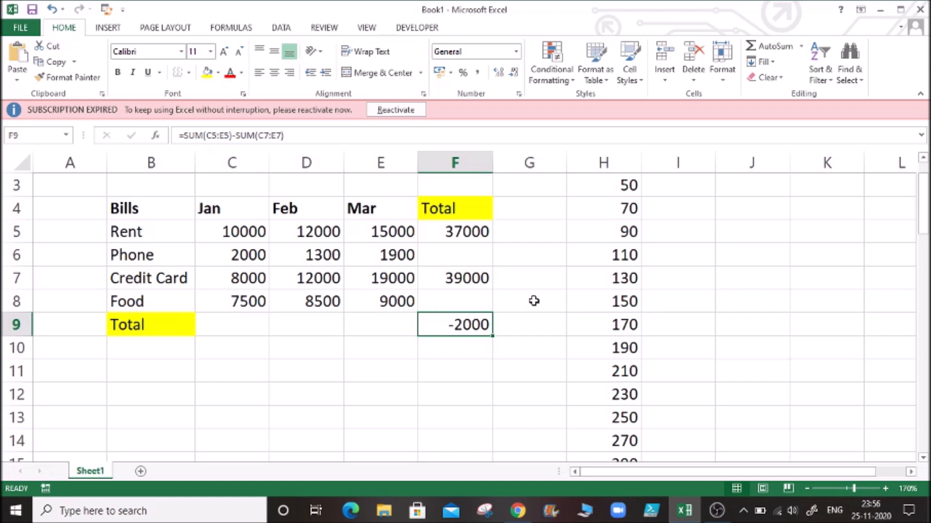
Review the subtraction formula in F9 without changing it, and delete it from the cell.
{"action": "double_click", "coordinate": [460, 322]}
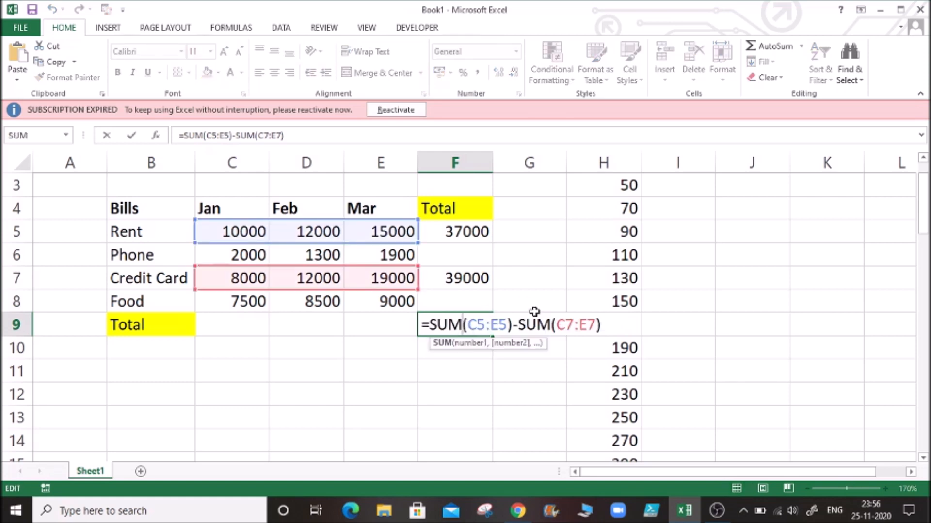
{"action": "left_click", "coordinate": [472, 293]}
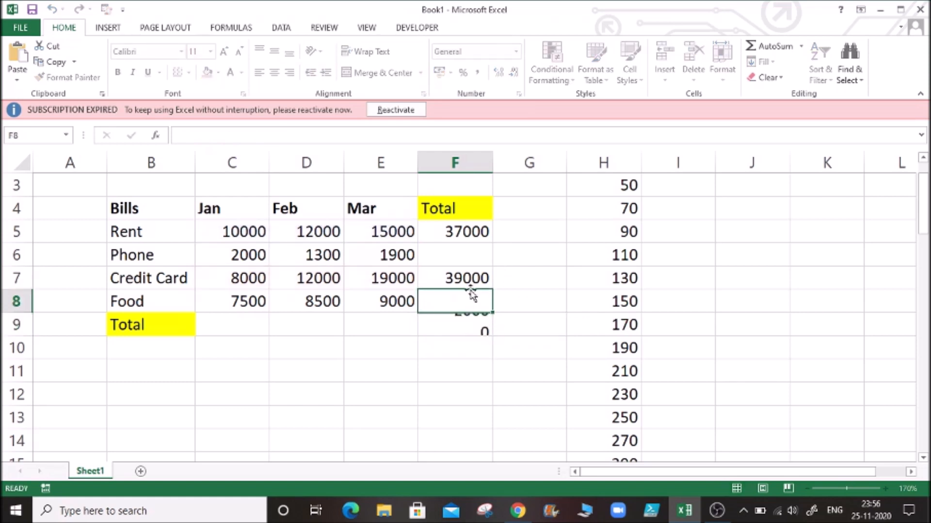
{"action": "left_click", "coordinate": [456, 325]}
{"action": "key", "text": "Delete"}
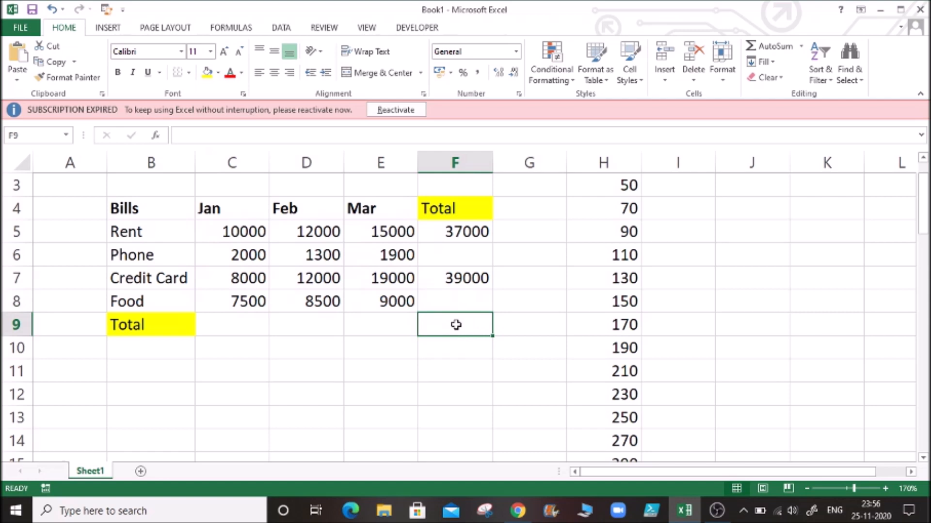
Total the Jan column in C9 with the SUM function over C5:C8.
{"action": "left_click", "coordinate": [232, 321]}
{"action": "type", "text": "=sum"}
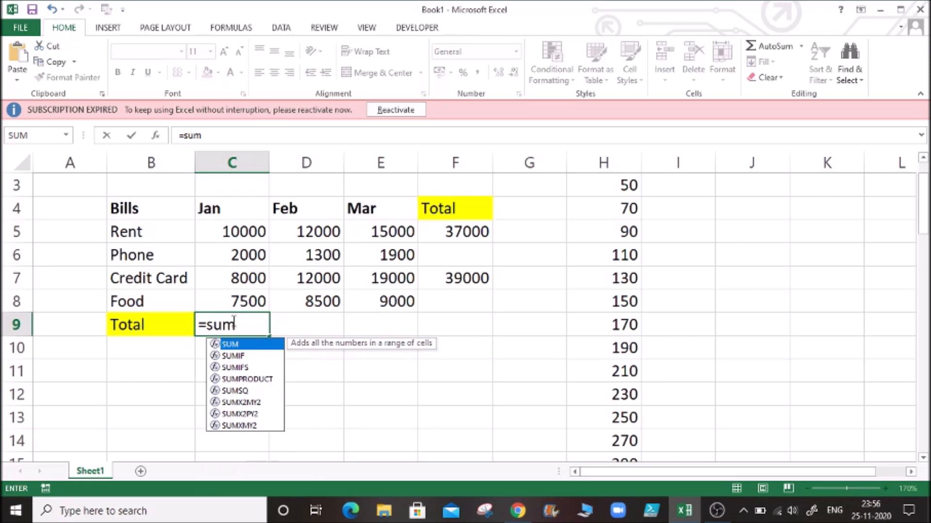
{"action": "key", "text": "Tab"}
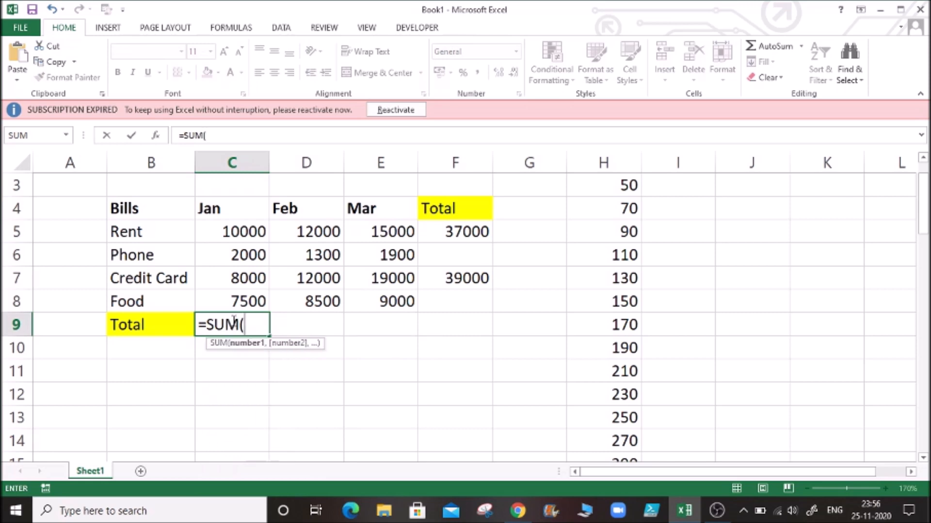
{"action": "left_click_drag", "start_coordinate": [250, 231], "coordinate": [249, 298]}
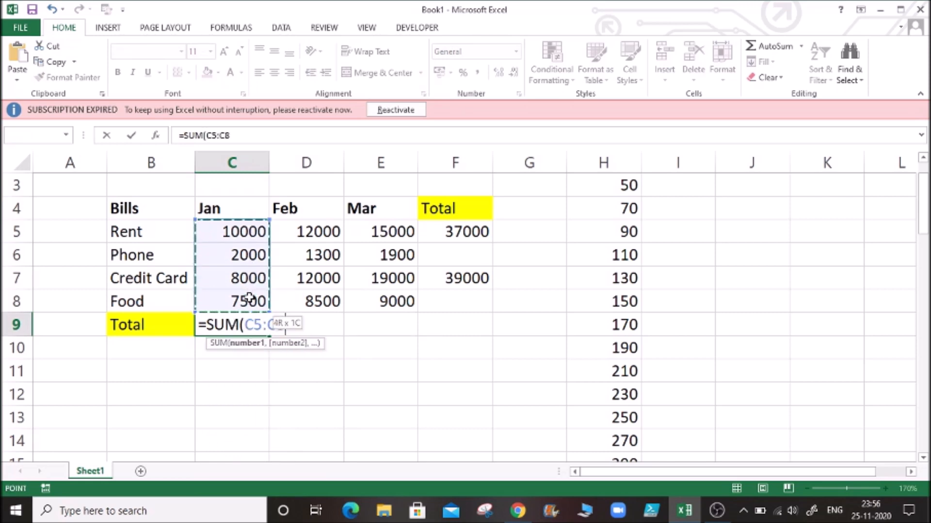
{"action": "key", "text": "Return"}
Copy the Jan total formula from C9 into D9 and E9 to total the Feb and Mar columns.
{"action": "left_click", "coordinate": [284, 329]}
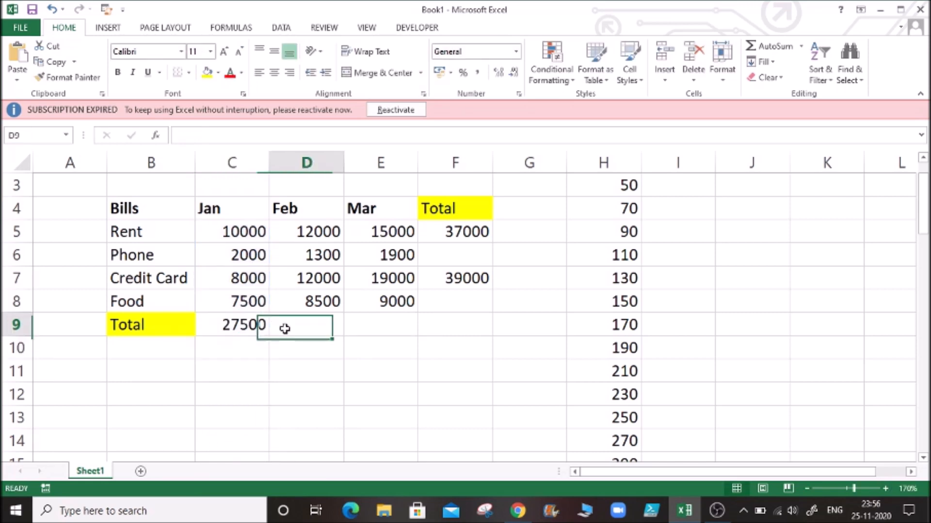
{"action": "left_click", "coordinate": [255, 325]}
{"action": "key", "text": "ctrl+c"}
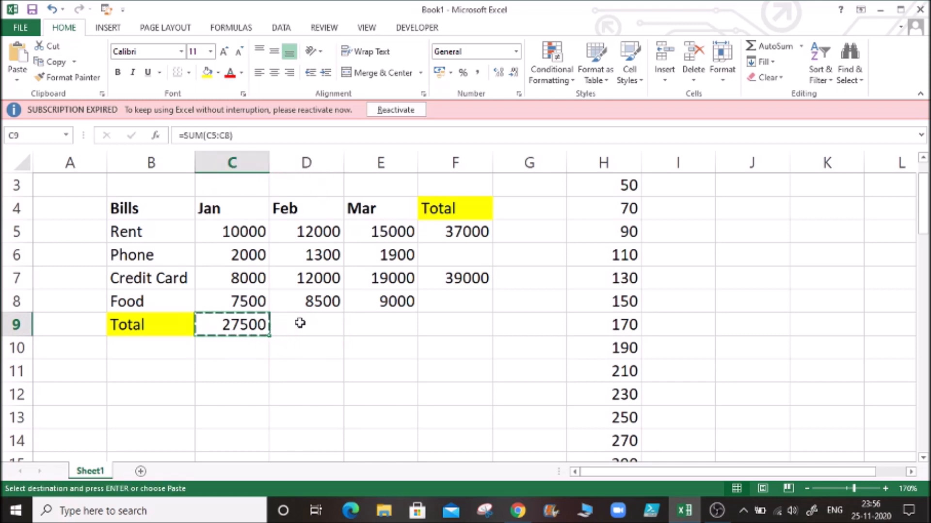
{"action": "left_click", "coordinate": [301, 321]}
{"action": "key", "text": "ctrl+v"}
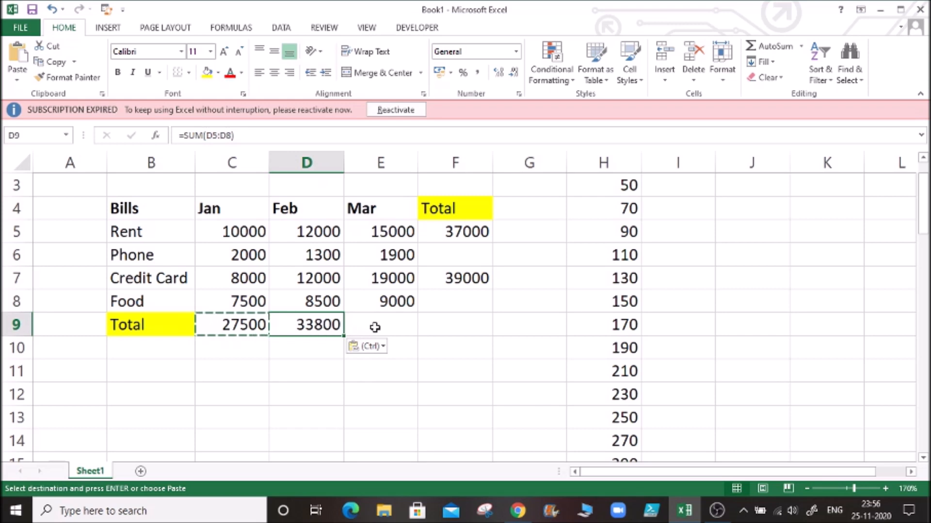
{"action": "left_click", "coordinate": [373, 325]}
{"action": "key", "text": "ctrl+v"}
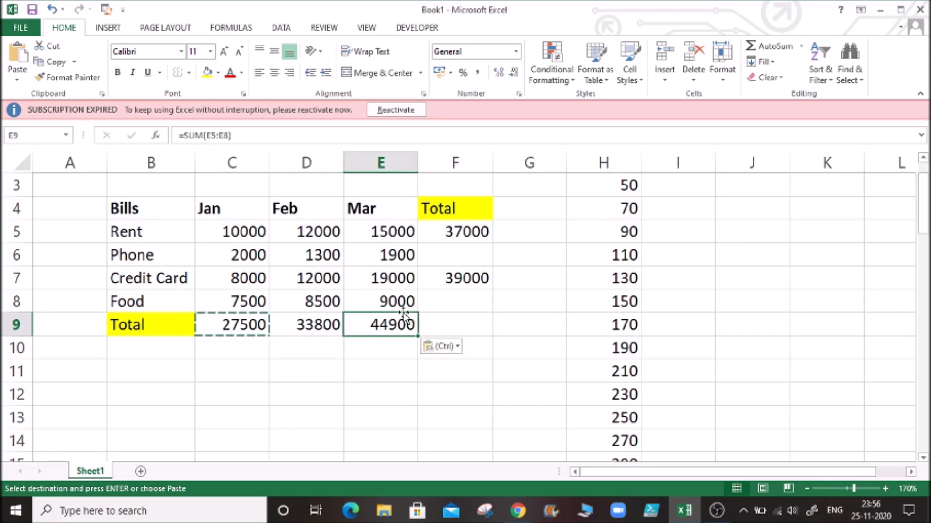
Examine the cell ranges used by the column total formulas in C9, D9 and E9.
{"action": "left_click", "coordinate": [304, 324]}
{"action": "left_click", "coordinate": [235, 329]}
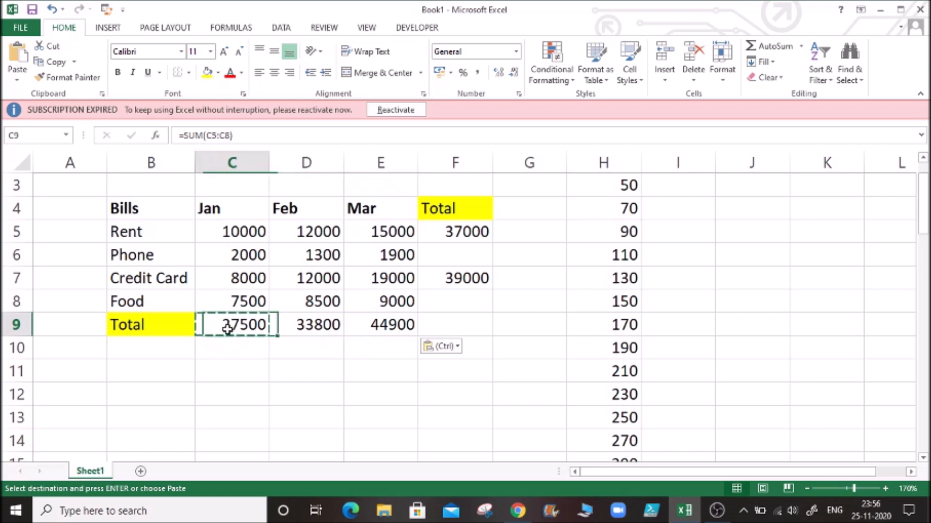
{"action": "double_click", "coordinate": [226, 326]}
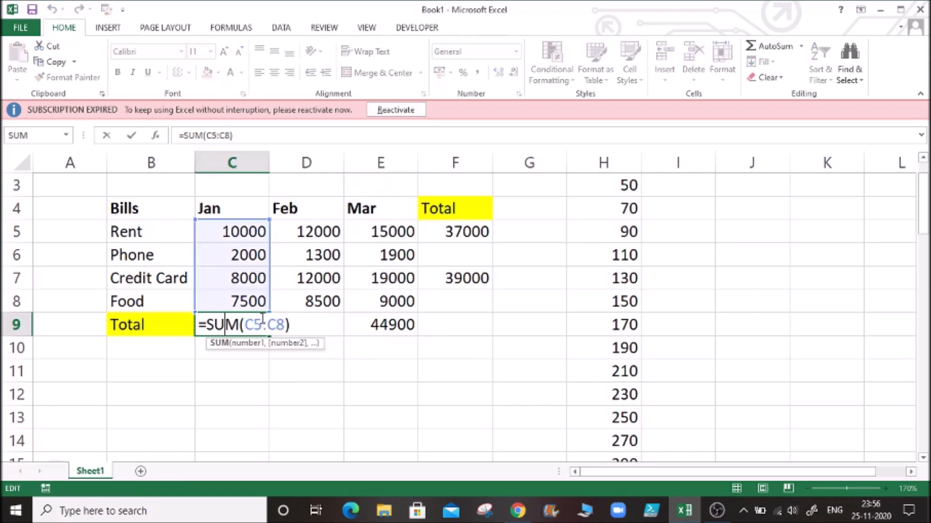
{"action": "key", "text": "Escape"}
{"action": "double_click", "coordinate": [318, 323]}
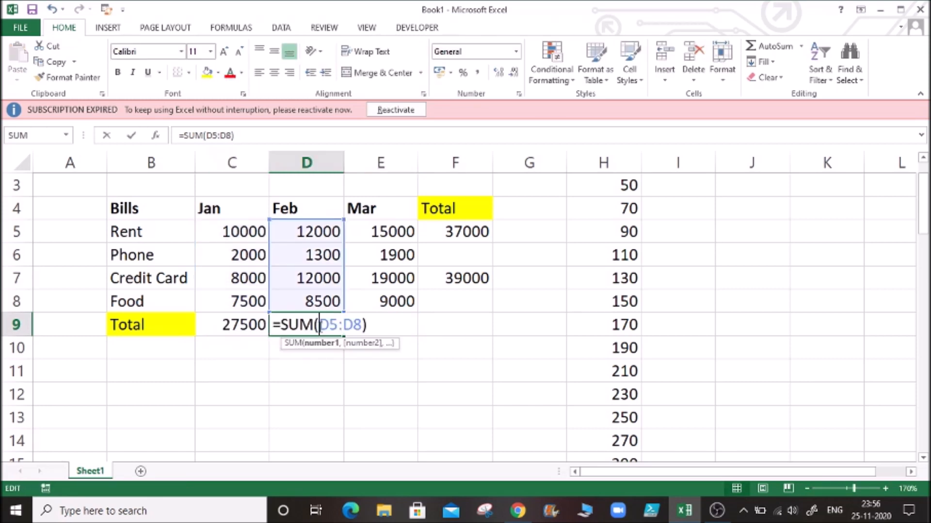
{"action": "key", "text": "Escape"}
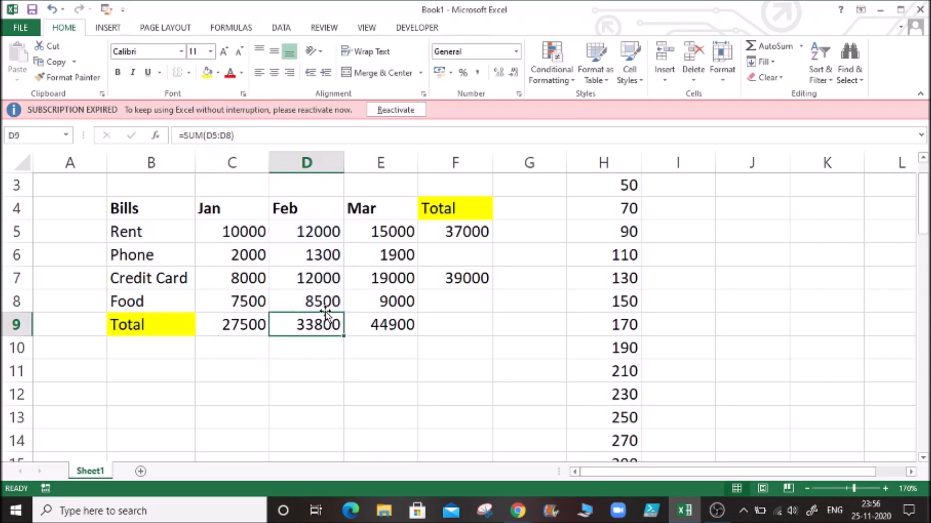
{"action": "double_click", "coordinate": [388, 323]}
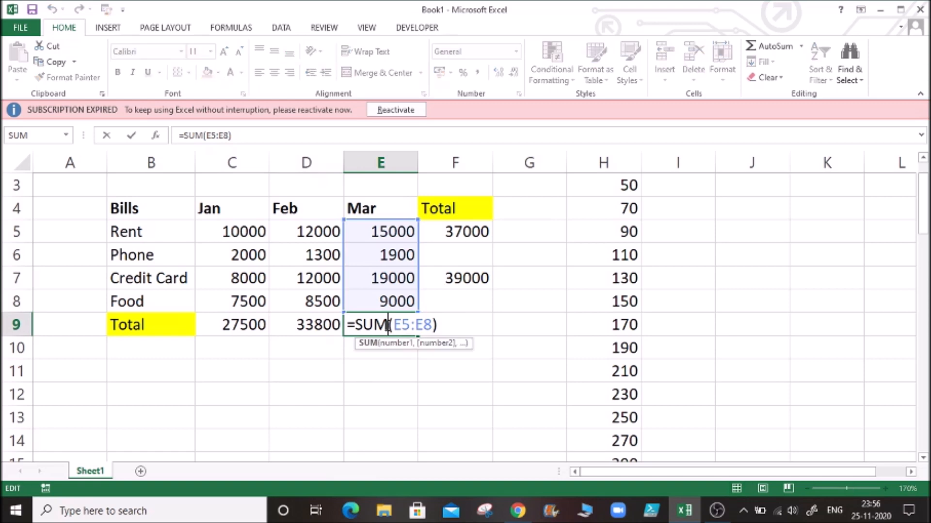
{"action": "key", "text": "Escape"}
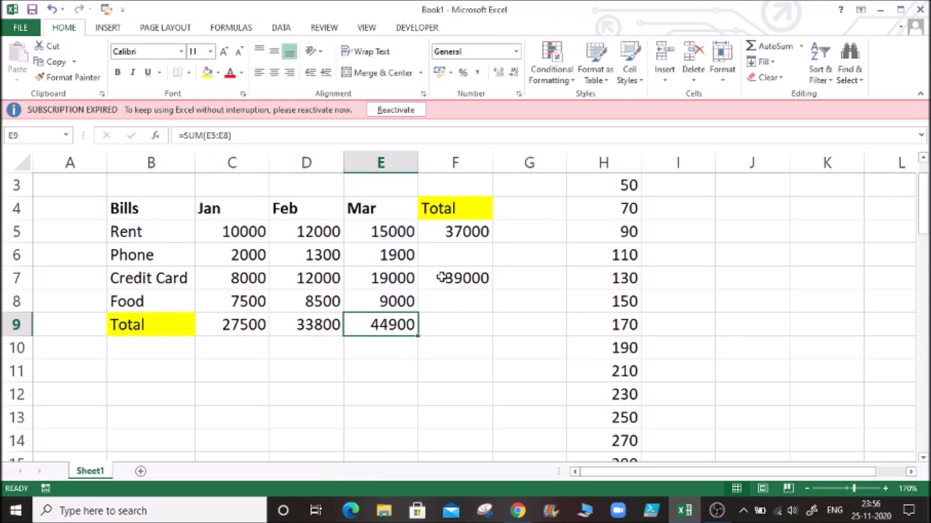
Check the Rent total formula in F5 and copy it into F6, F7 and F8 for the Phone, Credit Card and Food rows.
{"action": "left_click", "coordinate": [466, 228]}
{"action": "double_click", "coordinate": [466, 229]}
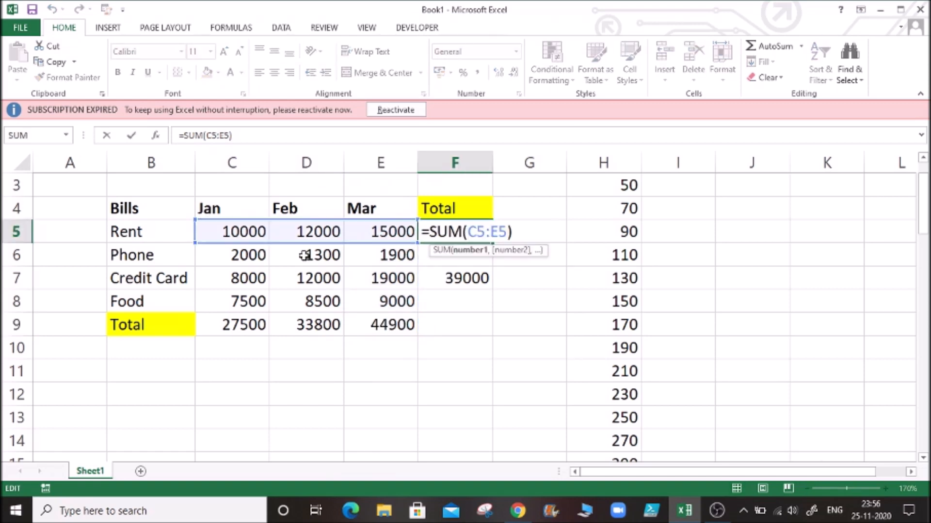
{"action": "key", "text": "Escape"}
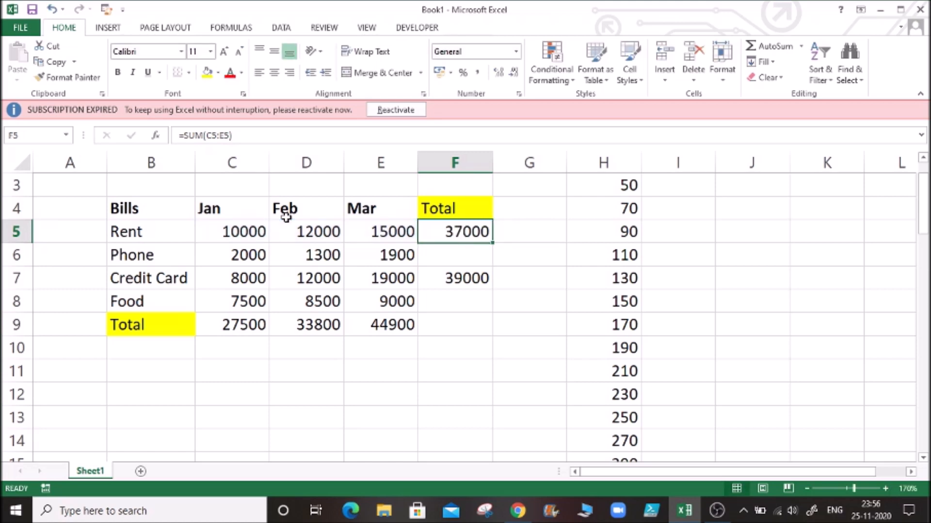
{"action": "key", "text": "ctrl+c"}
{"action": "key", "text": "Down"}
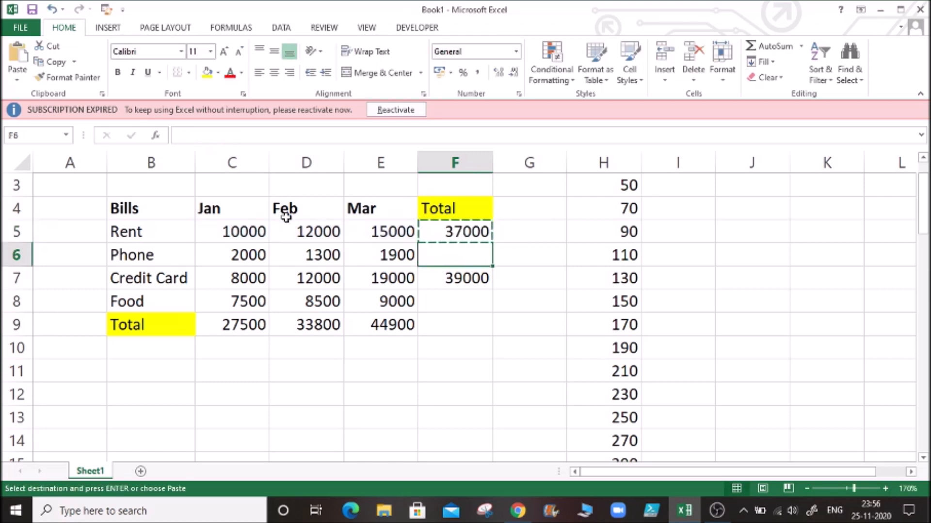
{"action": "key", "text": "ctrl+v"}
{"action": "key", "text": "Down"}
{"action": "key", "text": "Down"}
{"action": "key", "text": "Up"}
{"action": "key", "text": "ctrl+v"}
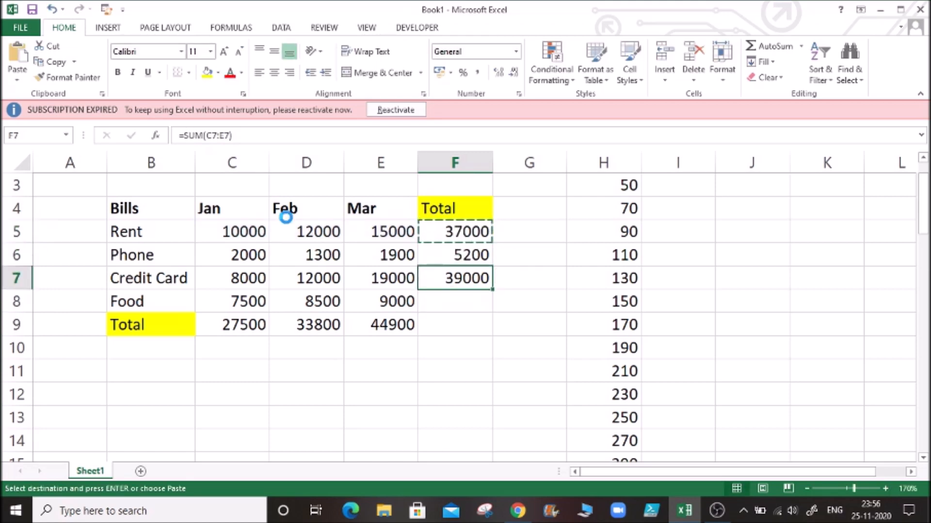
{"action": "key", "text": "Down"}
{"action": "key", "text": "ctrl+v"}
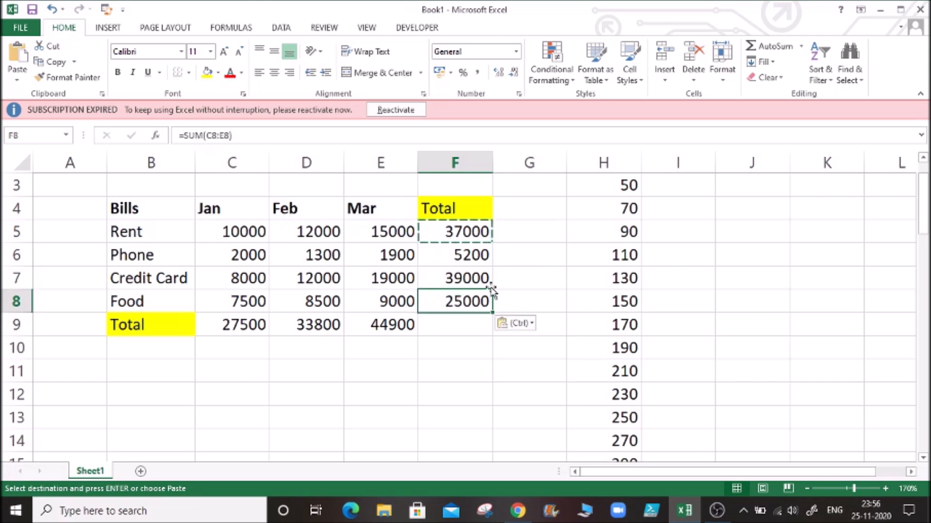
Examine the row total formulas in F5 to F8 to compare the cell ranges they use.
{"action": "double_click", "coordinate": [463, 301]}
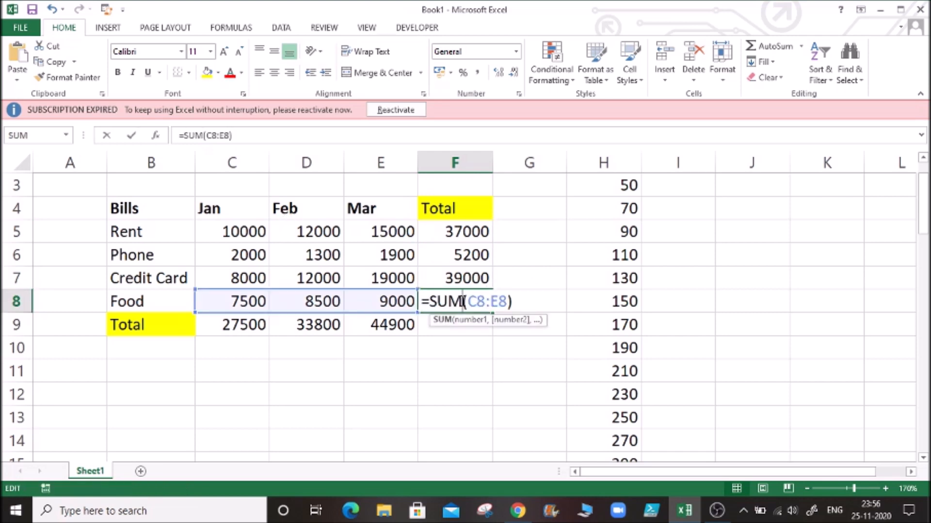
{"action": "double_click", "coordinate": [464, 233]}
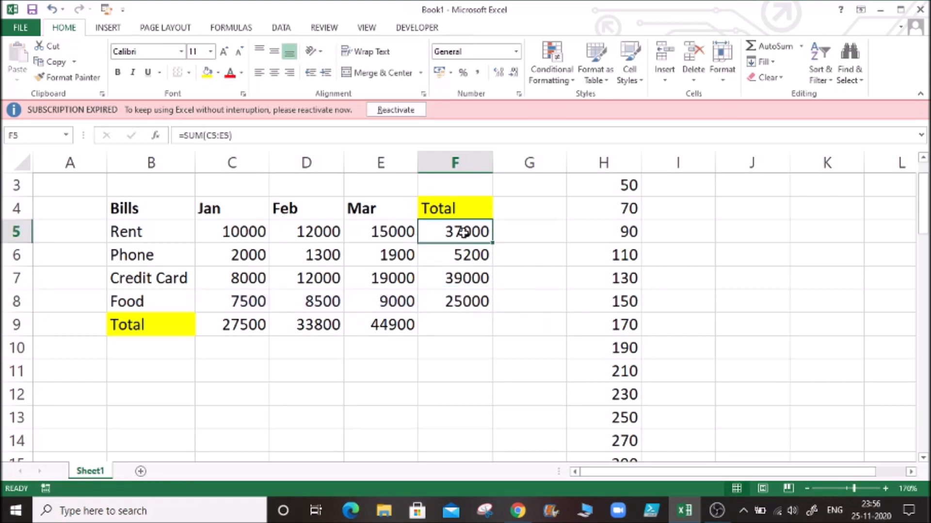
{"action": "left_click", "coordinate": [452, 269]}
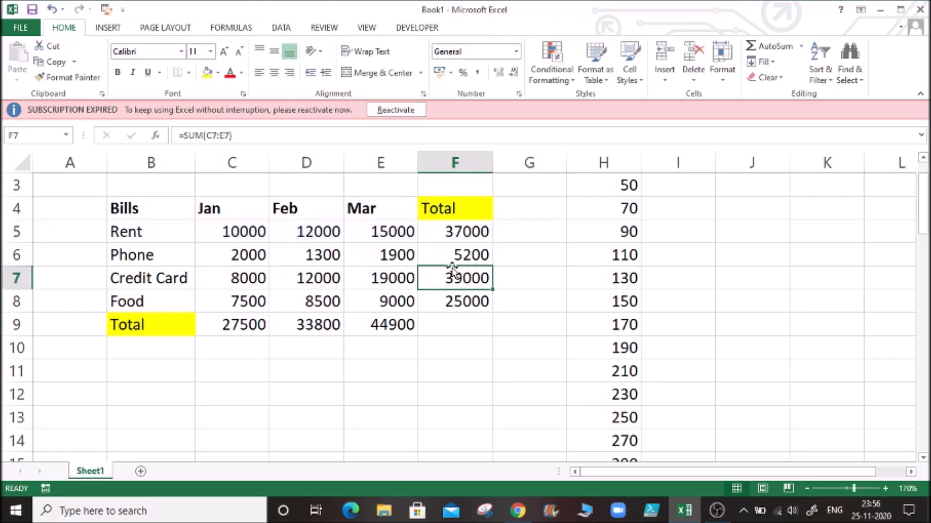
{"action": "left_click", "coordinate": [474, 226]}
{"action": "left_click", "coordinate": [472, 262]}
{"action": "left_click", "coordinate": [469, 277]}
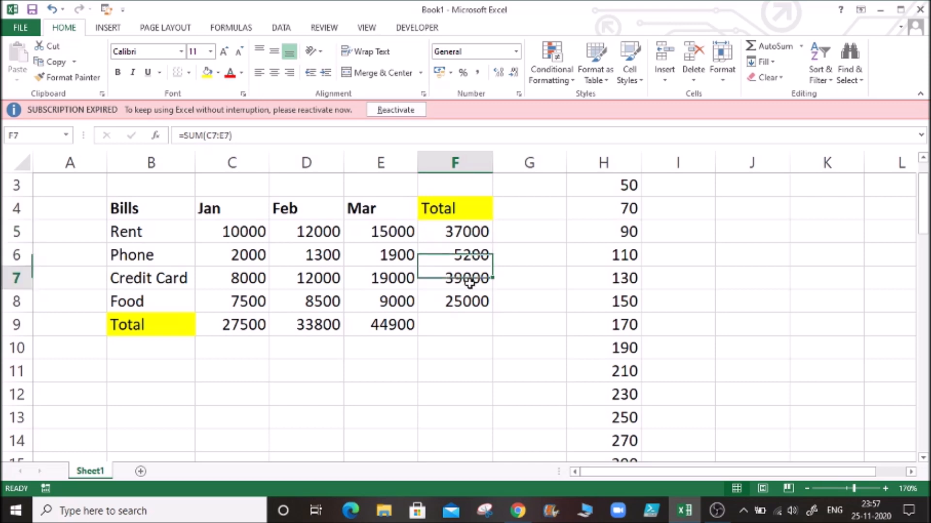